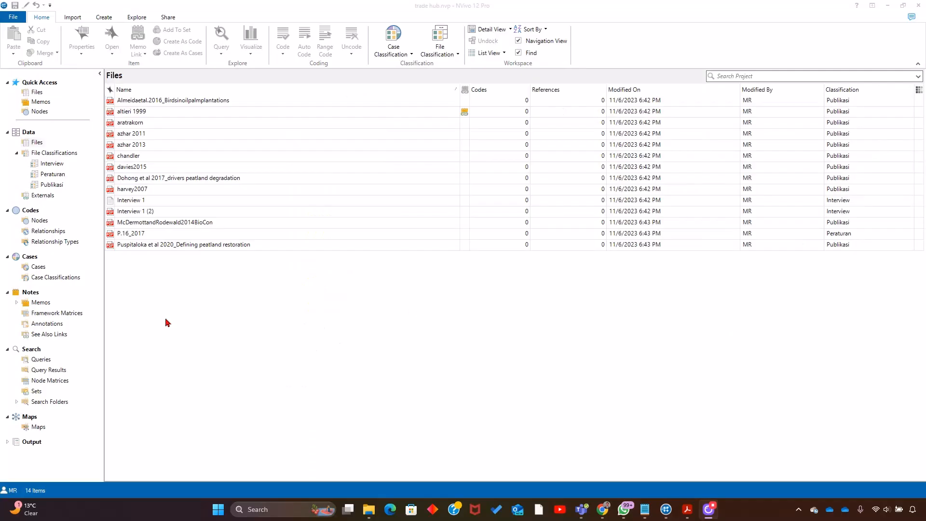
- Create a folder named Interview under the Files section of the project data
{"action": "left_click", "coordinate": [213, 310]}
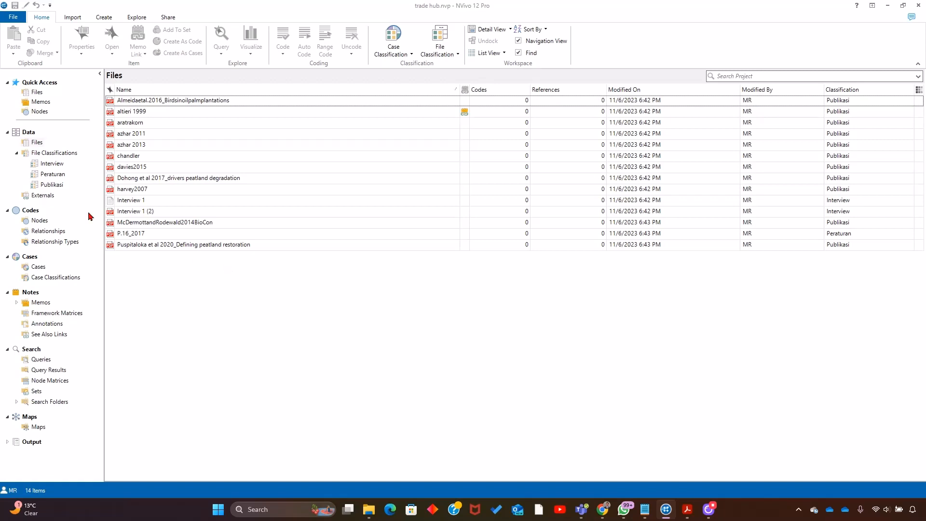
{"action": "left_click", "coordinate": [34, 145]}
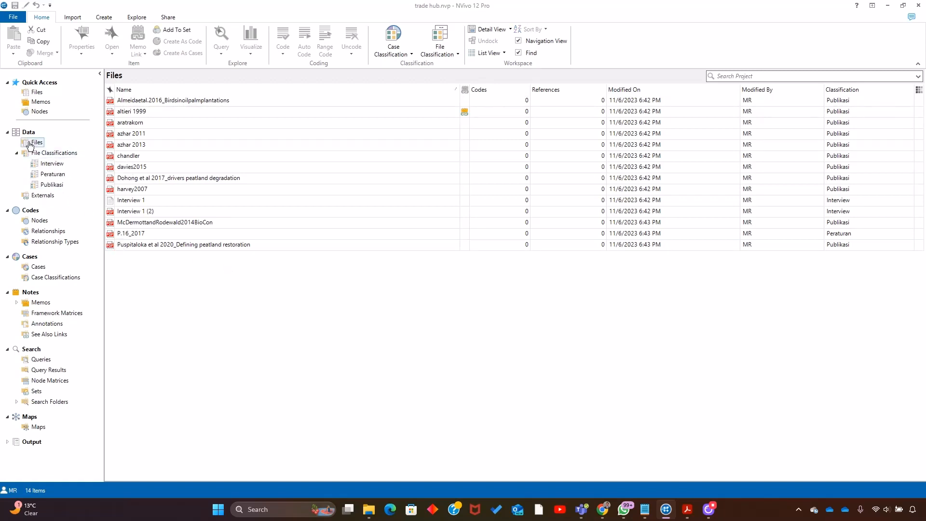
{"action": "right_click", "coordinate": [30, 146]}
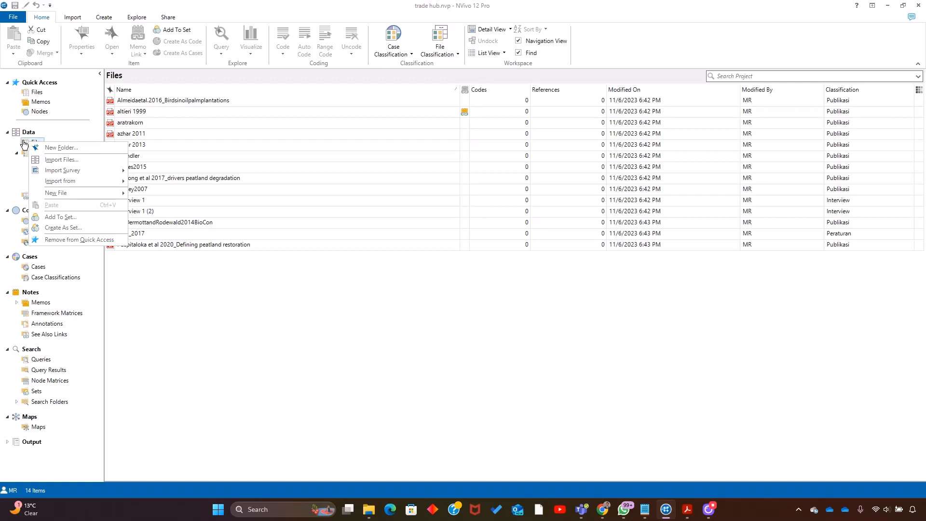
{"action": "left_click", "coordinate": [51, 150]}
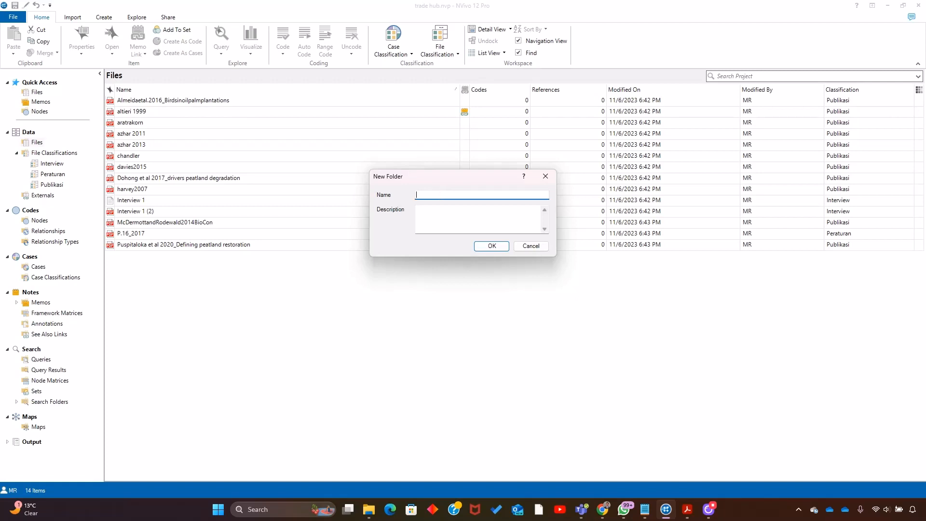
{"action": "type", "text": "Inmt"}
{"action": "key", "text": "BackSpace"}
{"action": "key", "text": "BackSpace"}
{"action": "type", "text": "terview"}
{"action": "left_click", "coordinate": [492, 246]}
- Add a folder named Peraturan under Files for the regulation documents
{"action": "right_click", "coordinate": [34, 142]}
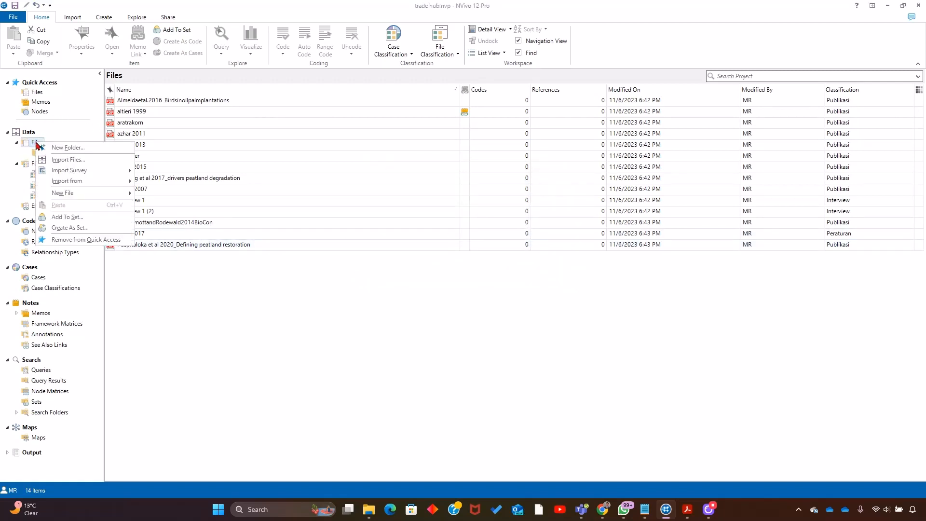
{"action": "left_click", "coordinate": [52, 151]}
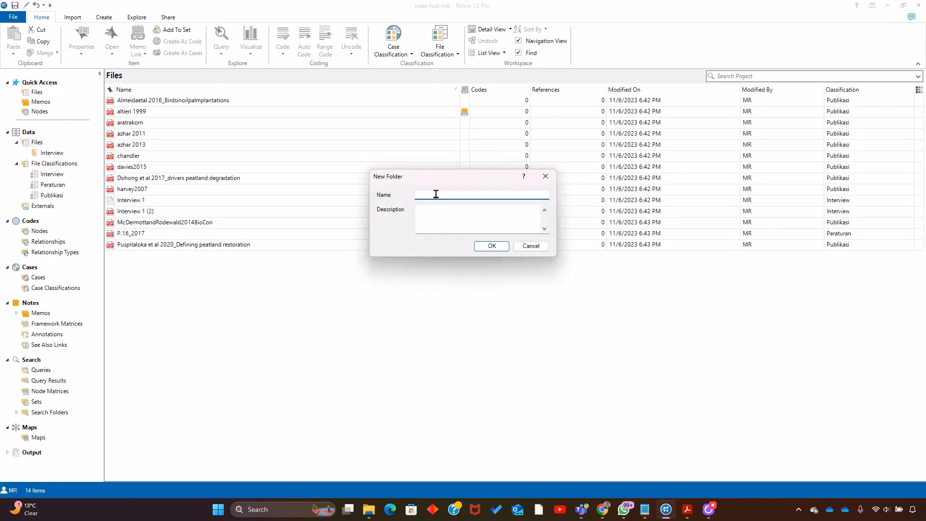
{"action": "type", "text": "Peraturan"}
{"action": "left_click", "coordinate": [492, 246]}
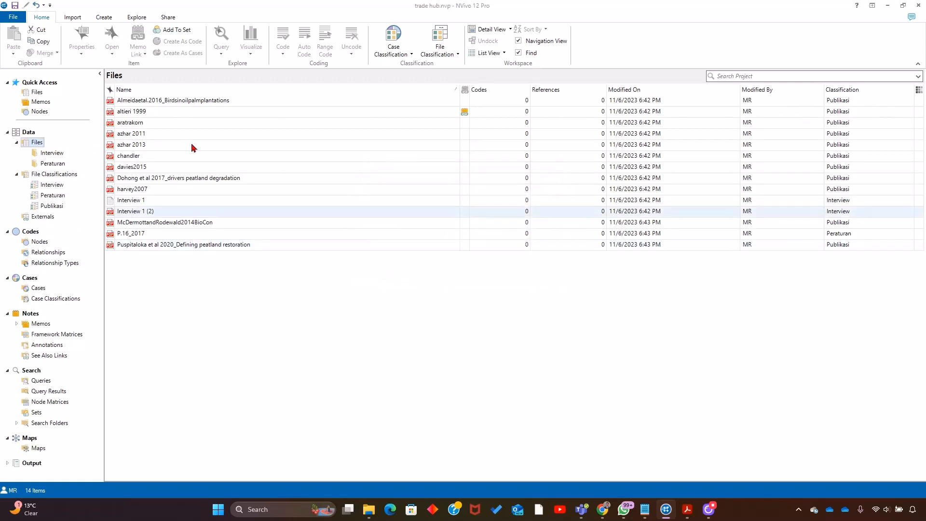
- Add a folder named Publikasi under Files for the publications
{"action": "right_click", "coordinate": [37, 142]}
{"action": "left_click", "coordinate": [72, 148]}
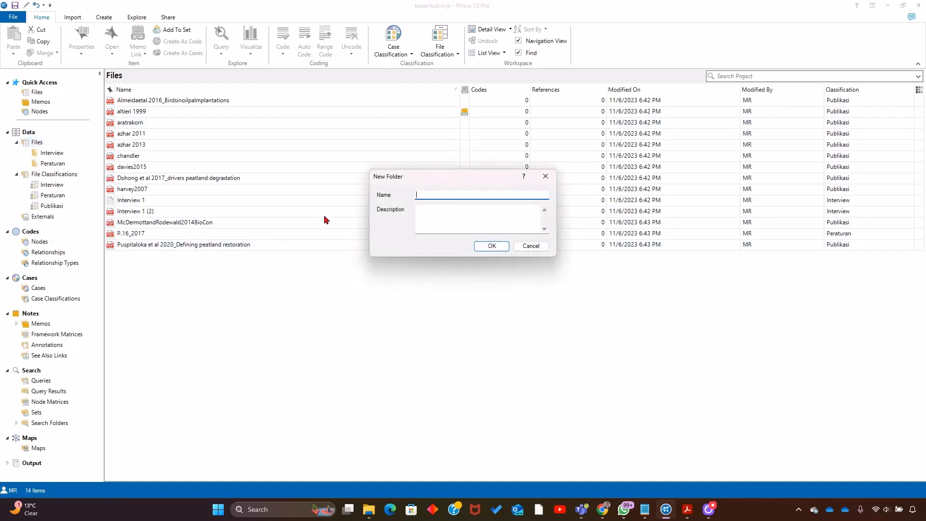
{"action": "type", "text": "Publikasi"}
{"action": "left_click", "coordinate": [492, 246]}
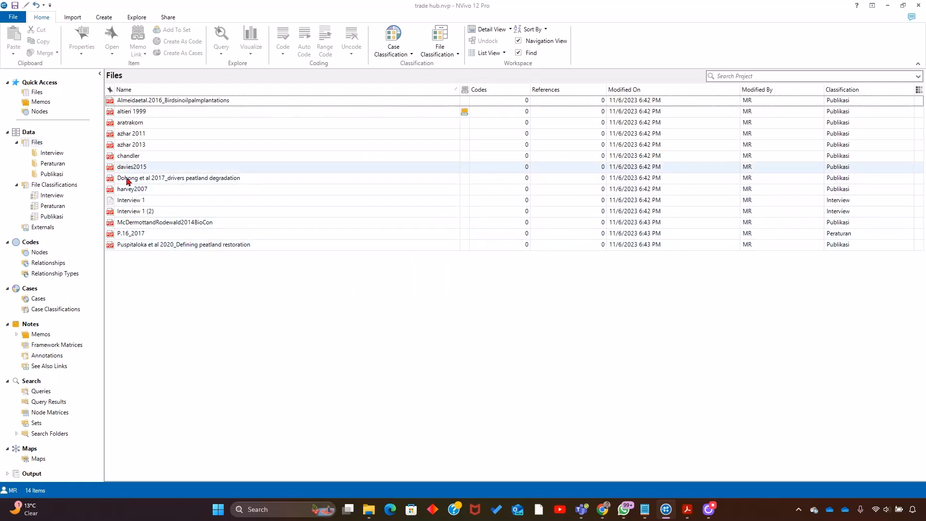
- Move the files from Almeidaetal.2016_Birdsinoilpalmplantations through harvey2007, plus McDermottandRodewald2014BioCon, into the Publikasi folder
{"action": "left_click", "coordinate": [147, 104]}
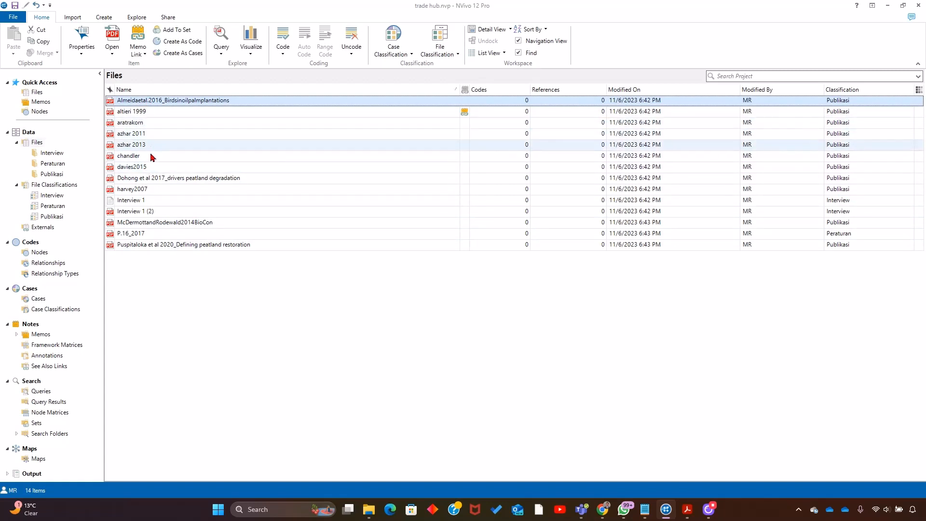
{"action": "left_click", "coordinate": [150, 189], "text": "shift"}
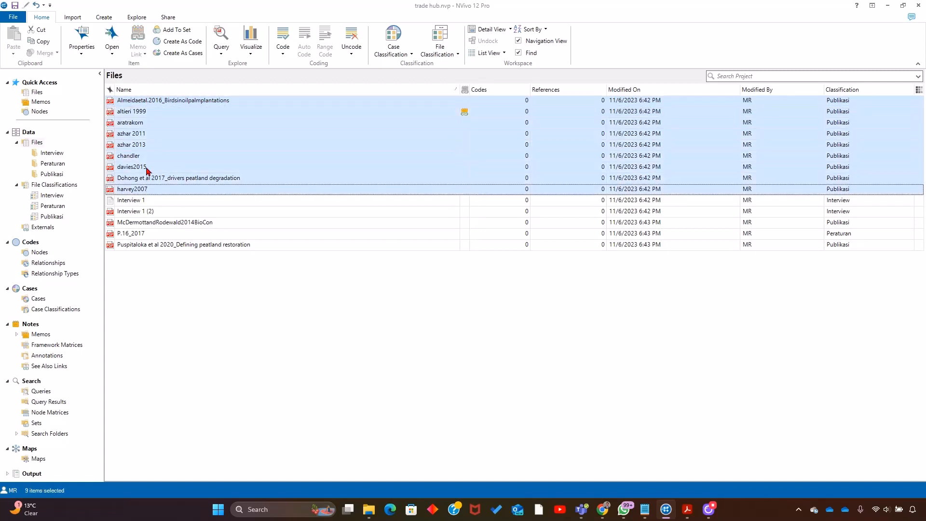
{"action": "left_click_drag", "start_coordinate": [150, 167], "coordinate": [58, 178]}
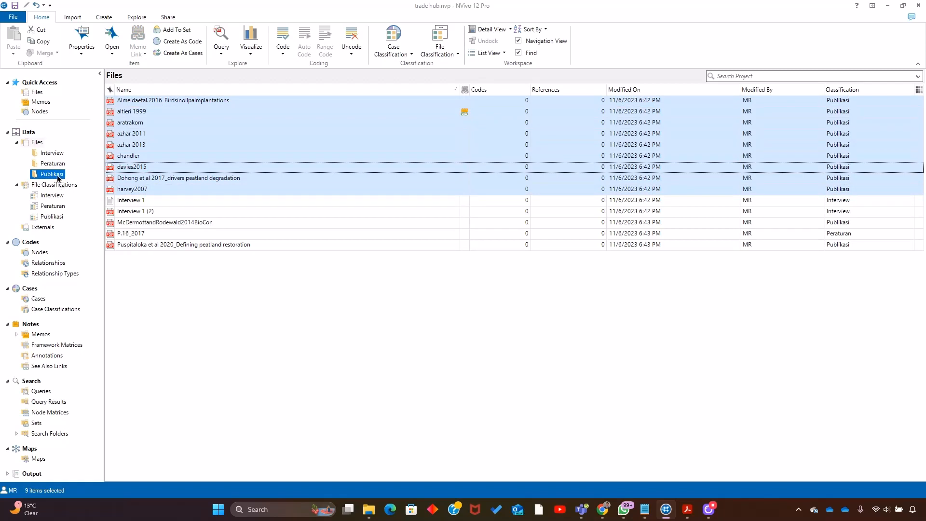
{"action": "left_click", "coordinate": [147, 125]}
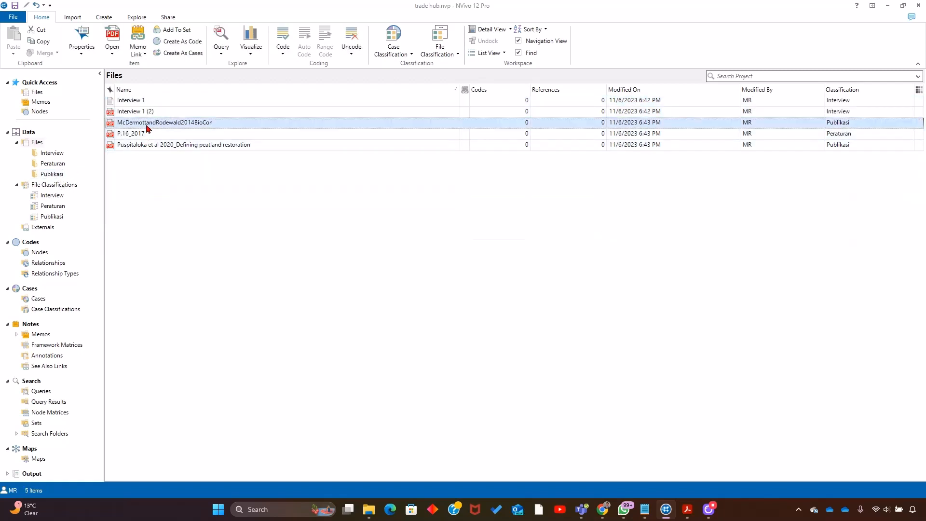
{"action": "left_click_drag", "start_coordinate": [147, 126], "coordinate": [53, 177]}
- Sort the remaining files: both interviews into Interview, P.16_2017 into Peraturan, and Puspitaloka et al 2020_Defining peatland restoration into Publikasi
{"action": "left_click", "coordinate": [145, 111]}
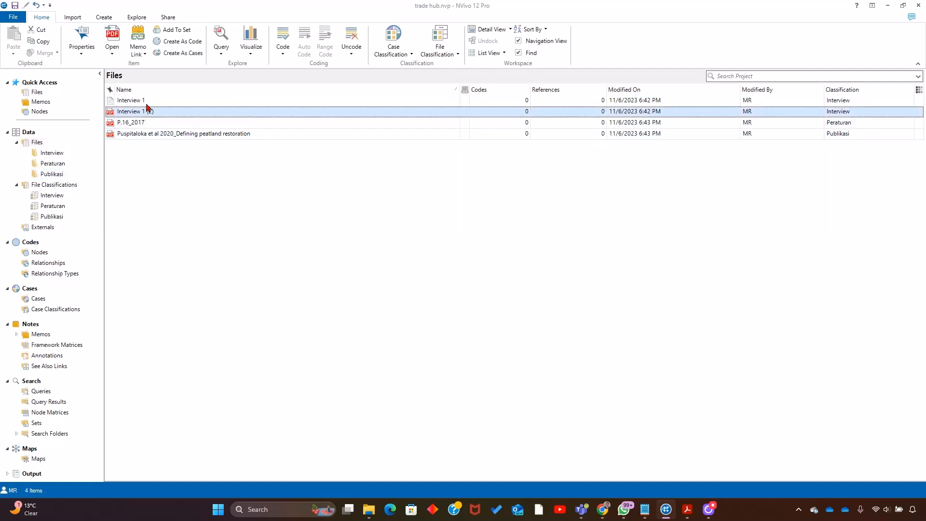
{"action": "left_click", "coordinate": [147, 101], "text": "shift"}
{"action": "left_click_drag", "start_coordinate": [147, 102], "coordinate": [60, 166]}
{"action": "left_click", "coordinate": [182, 102]}
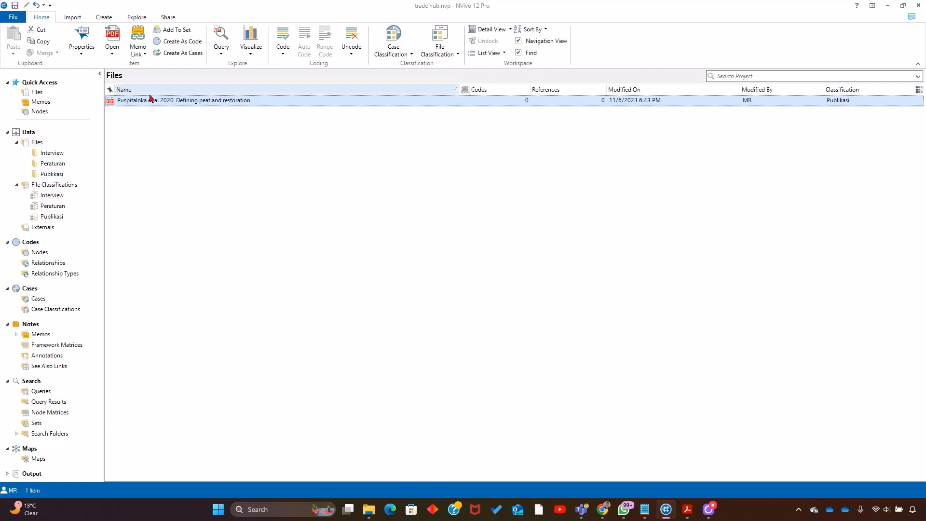
{"action": "left_click_drag", "start_coordinate": [151, 106], "coordinate": [50, 175]}
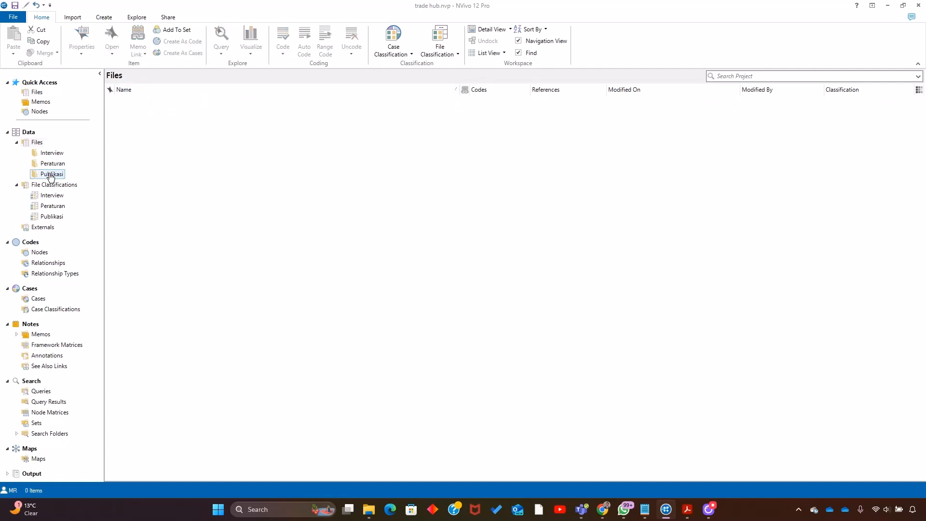
- Check the contents of the main Files location and of its Interview, Peraturan and Publikasi folders
{"action": "left_click", "coordinate": [38, 143]}
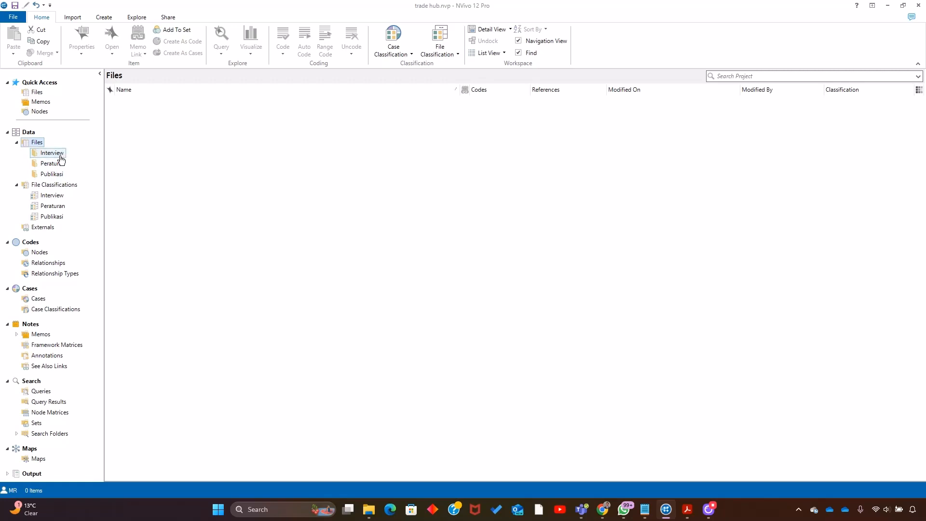
{"action": "left_click", "coordinate": [54, 154]}
{"action": "left_click", "coordinate": [54, 164]}
{"action": "left_click", "coordinate": [54, 175]}
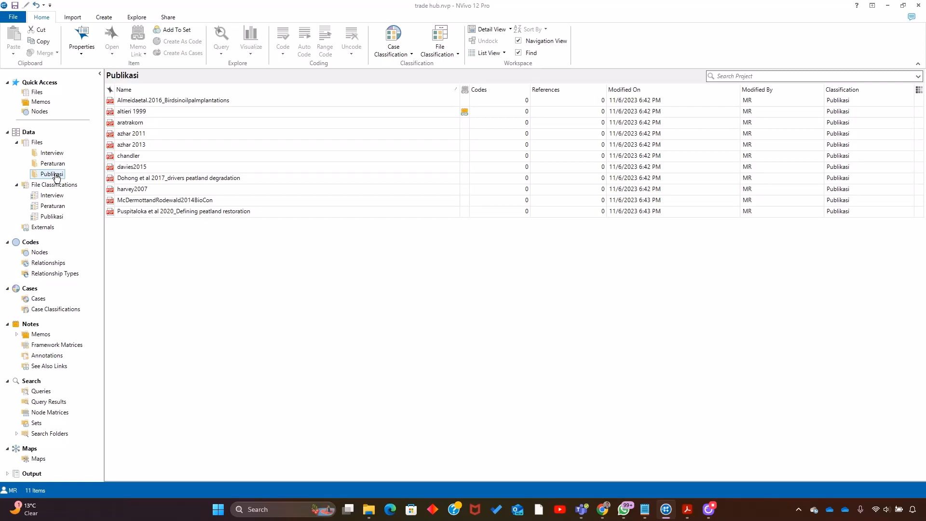
- Create a topic folder named Oil palm under Files
{"action": "left_click", "coordinate": [37, 143]}
{"action": "right_click", "coordinate": [38, 145]}
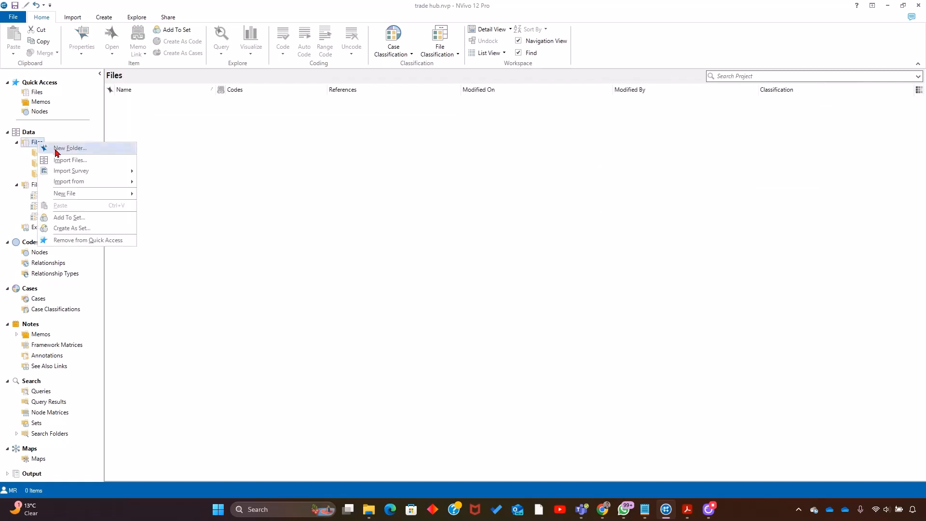
{"action": "left_click", "coordinate": [56, 148]}
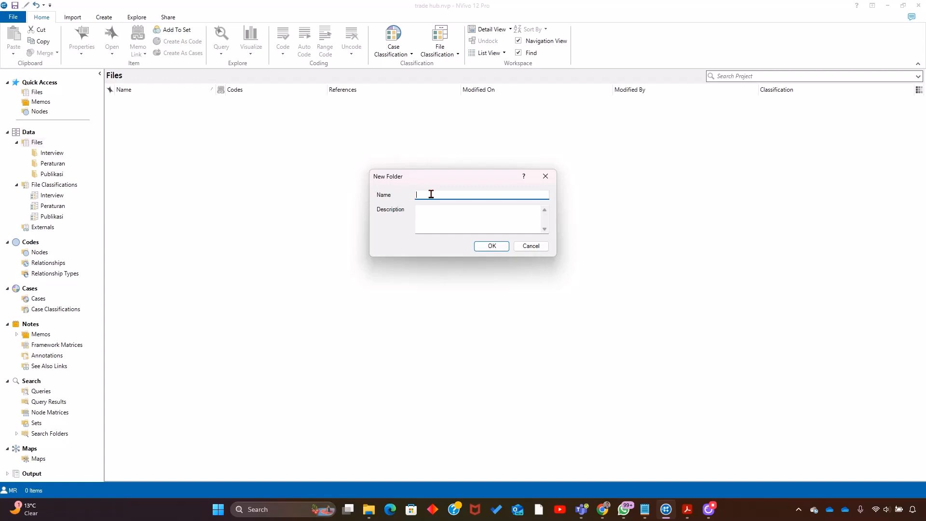
{"action": "type", "text": "Oil palm"}
{"action": "left_click", "coordinate": [487, 246]}
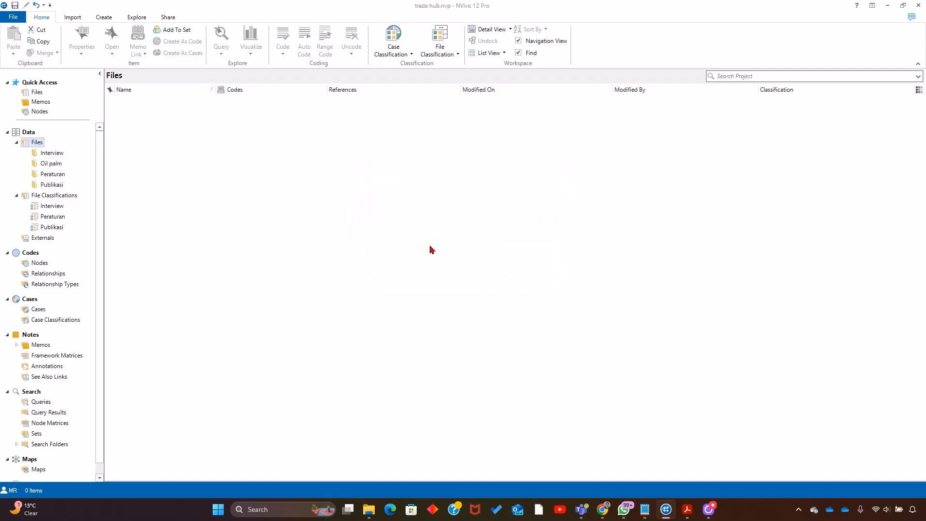
- Create a second topic folder named forest under Files
{"action": "left_click", "coordinate": [36, 144]}
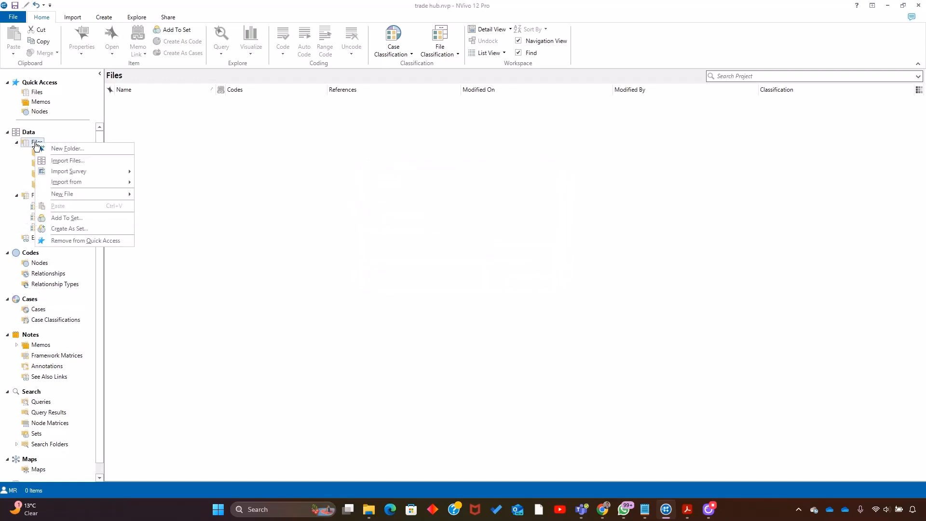
{"action": "left_click", "coordinate": [62, 148]}
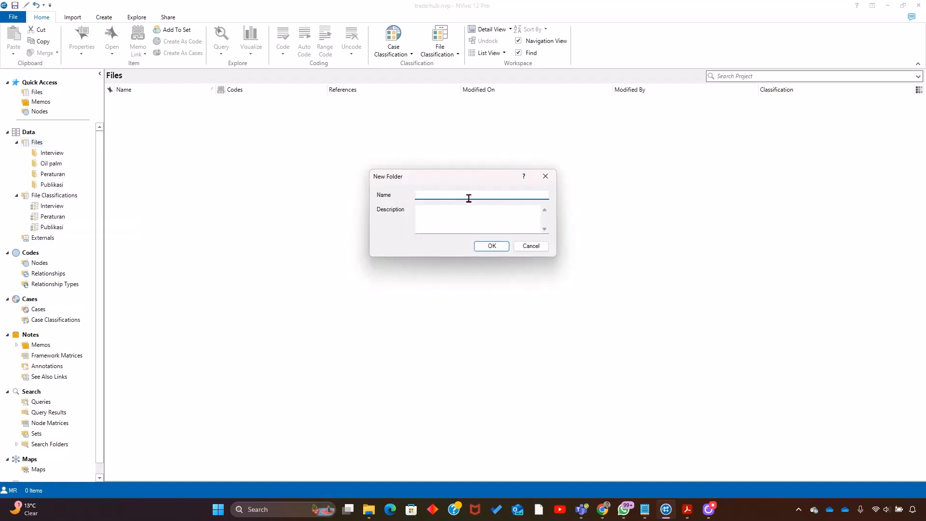
{"action": "type", "text": "forest"}
{"action": "left_click", "coordinate": [487, 248]}
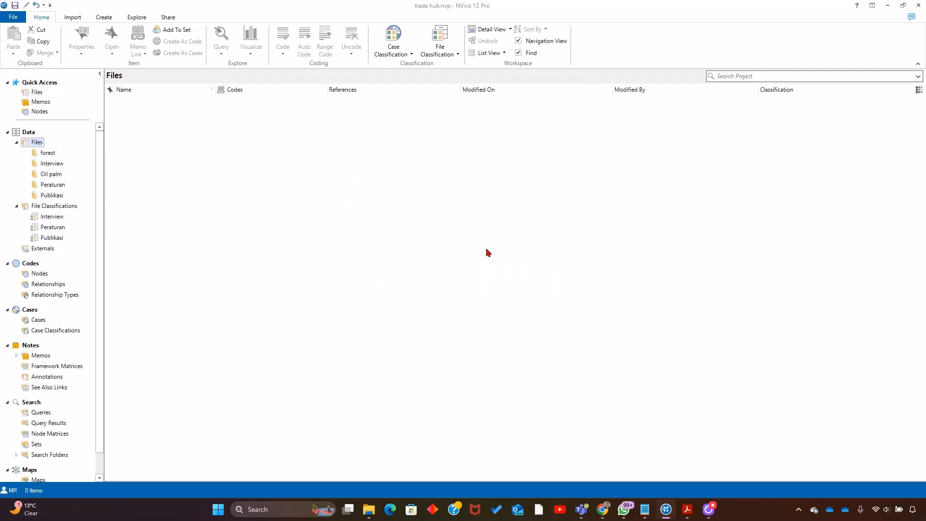
- Copy the five Publikasi files from Almeidaetal.2016_Birdsinoilpalmplantations through azhar 2013 into the forest folder
{"action": "left_click", "coordinate": [48, 153]}
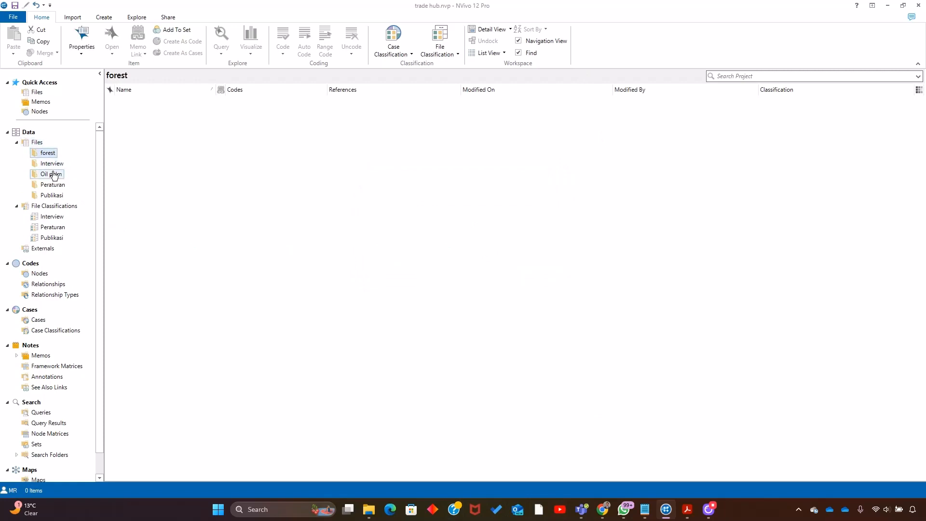
{"action": "left_click", "coordinate": [57, 195]}
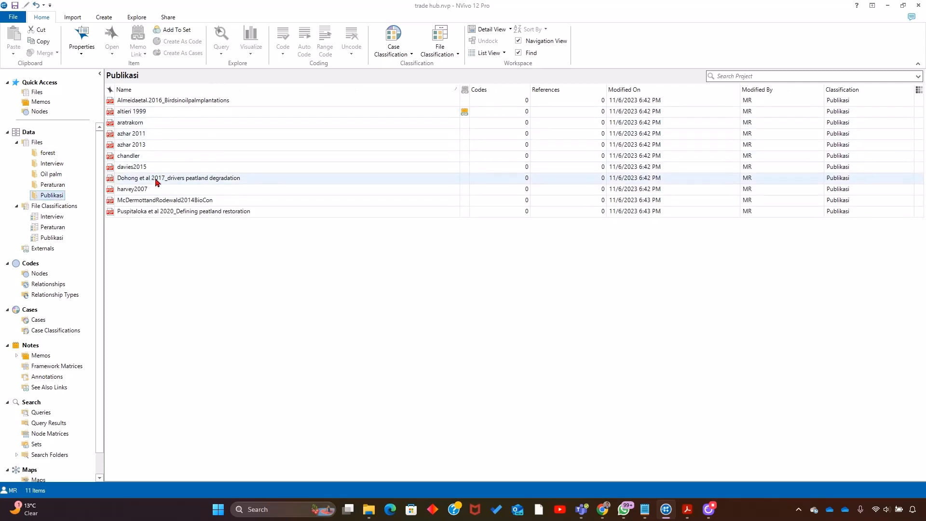
{"action": "left_click", "coordinate": [138, 147]}
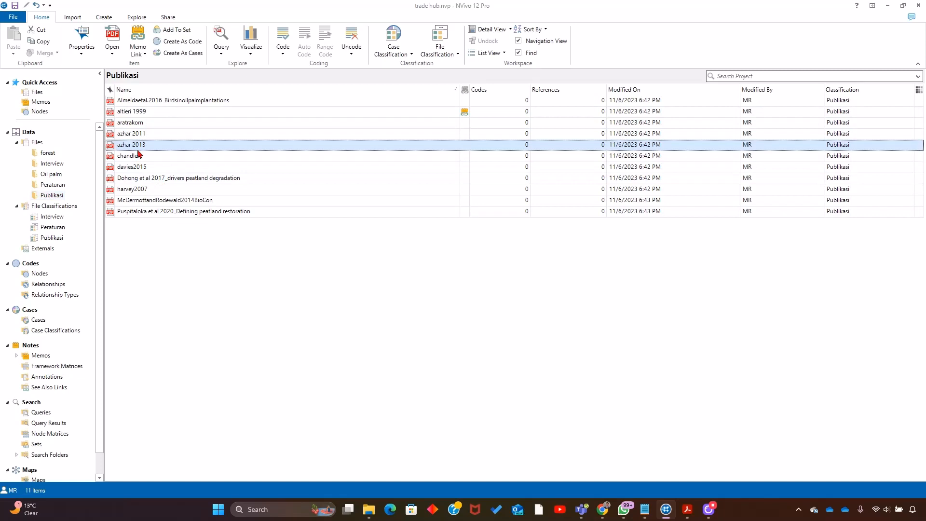
{"action": "left_click", "coordinate": [143, 102], "text": "shift"}
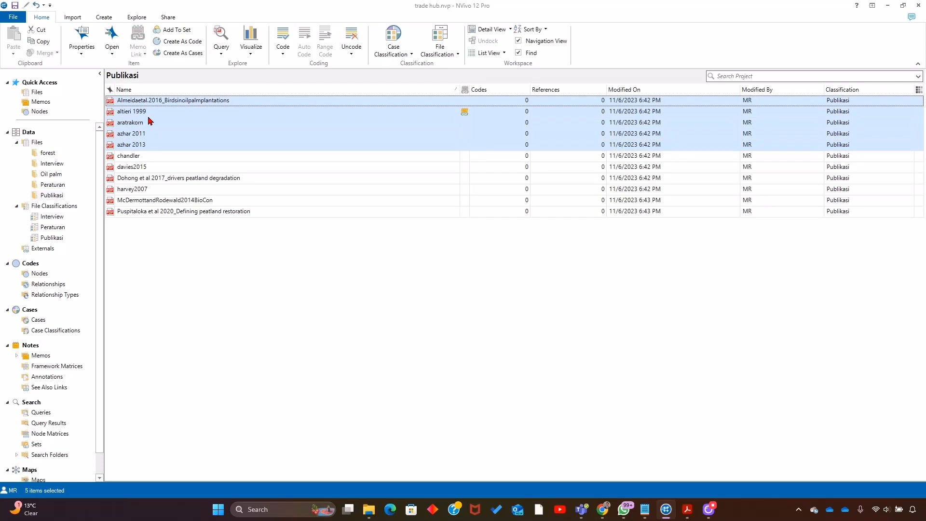
{"action": "right_click", "coordinate": [149, 121]}
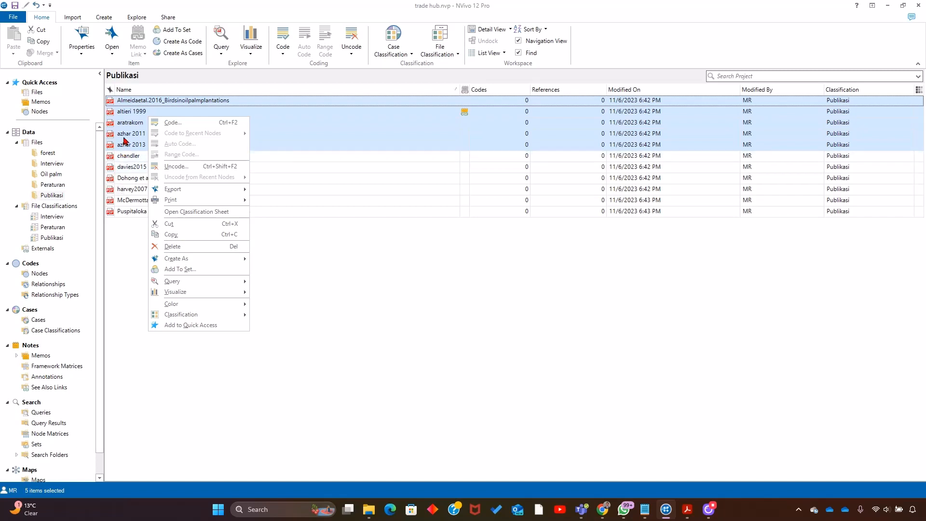
{"action": "left_click", "coordinate": [187, 237]}
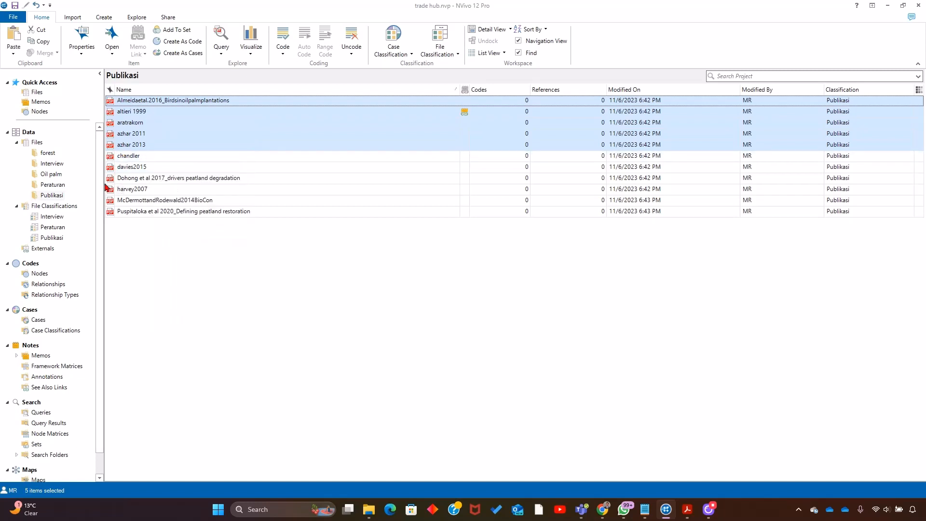
{"action": "left_click", "coordinate": [51, 154]}
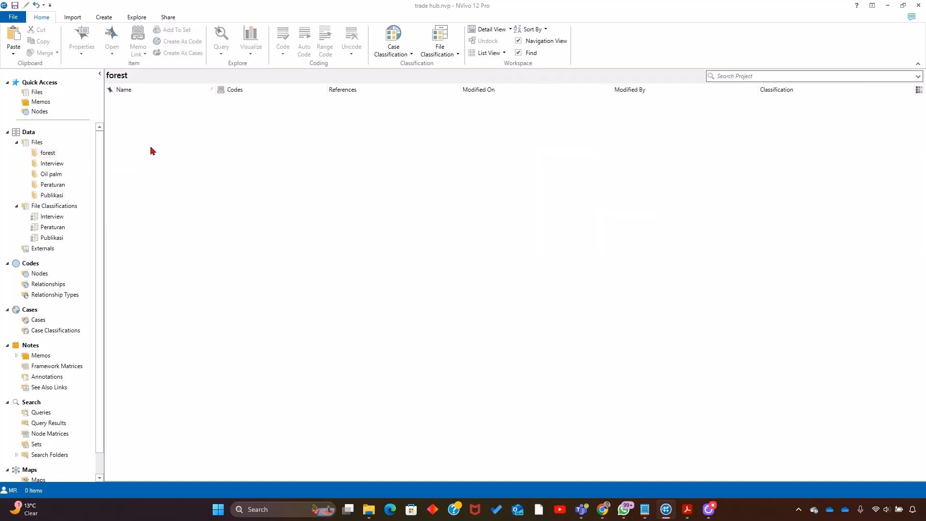
{"action": "key", "text": "ctrl+v"}
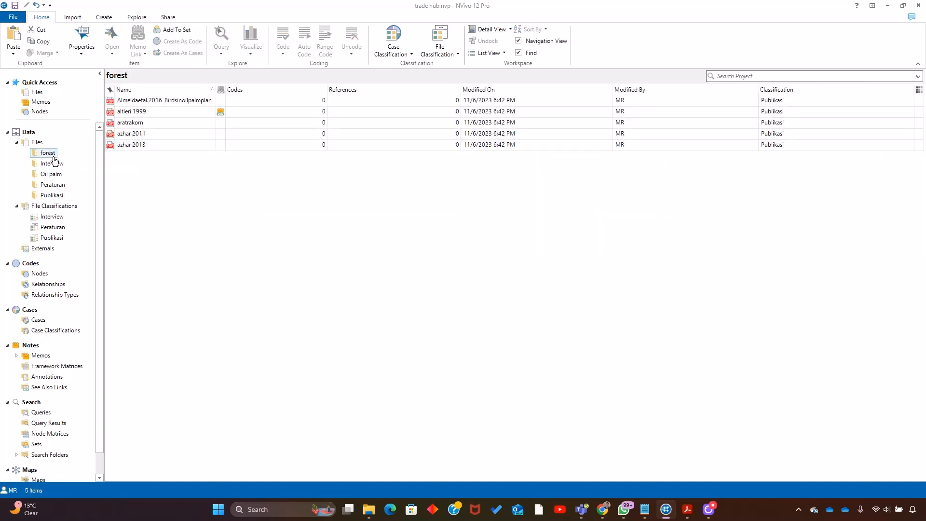
- Transfer the six Publikasi files from chandler through Puspitaloka et al 2020_Defining peatland restoration into the Oil palm folder
{"action": "left_click", "coordinate": [52, 163]}
{"action": "left_click", "coordinate": [60, 197]}
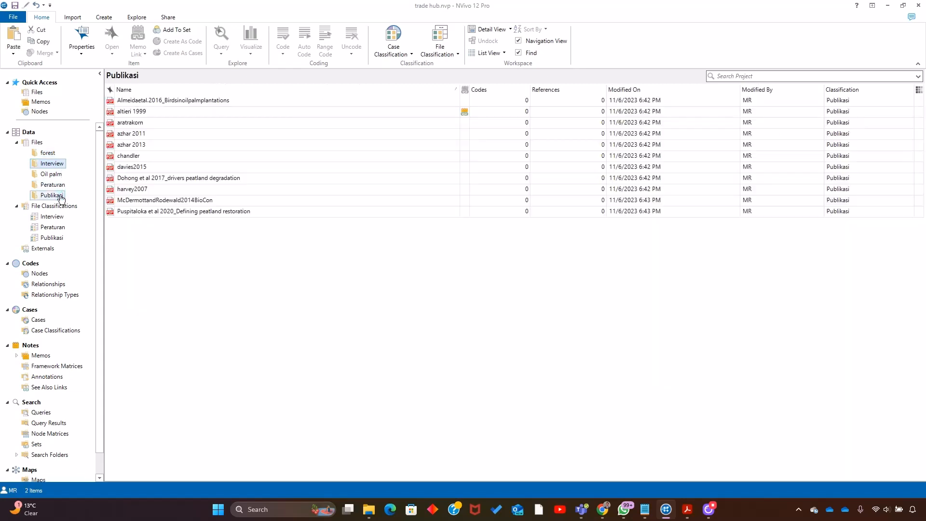
{"action": "left_click", "coordinate": [166, 156]}
{"action": "left_click", "coordinate": [172, 211], "text": "shift"}
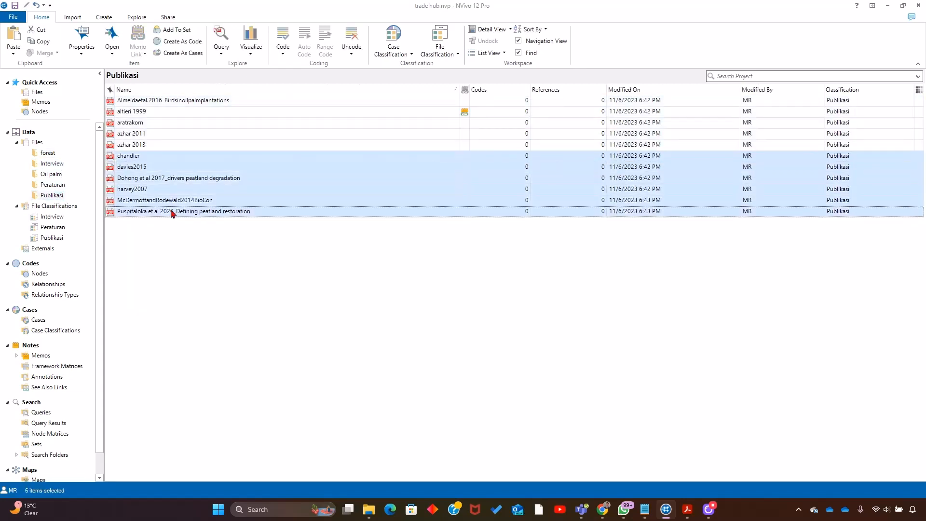
{"action": "left_click", "coordinate": [57, 174]}
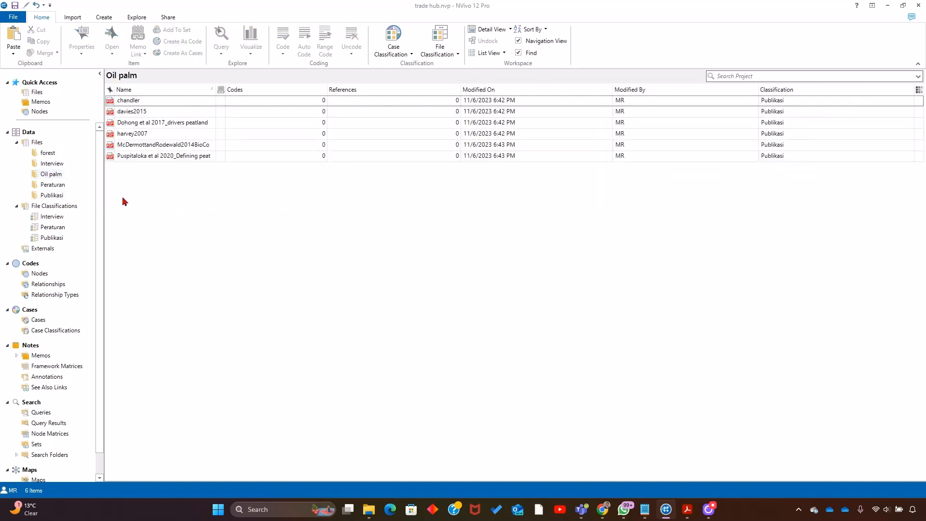
- Compare the files held in the forest and Oil palm topic folders with those in the Publikasi folder
{"action": "left_click", "coordinate": [62, 196]}
{"action": "left_click", "coordinate": [48, 153]}
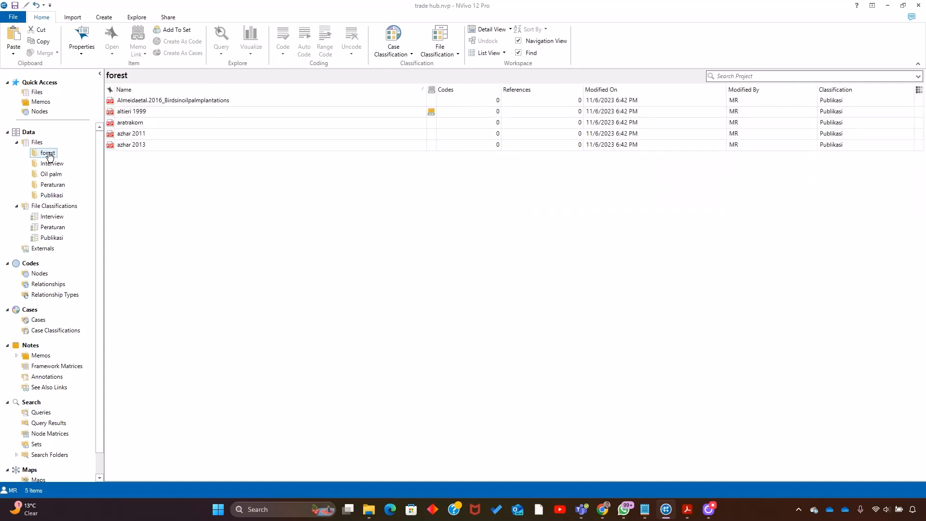
{"action": "left_click", "coordinate": [52, 175]}
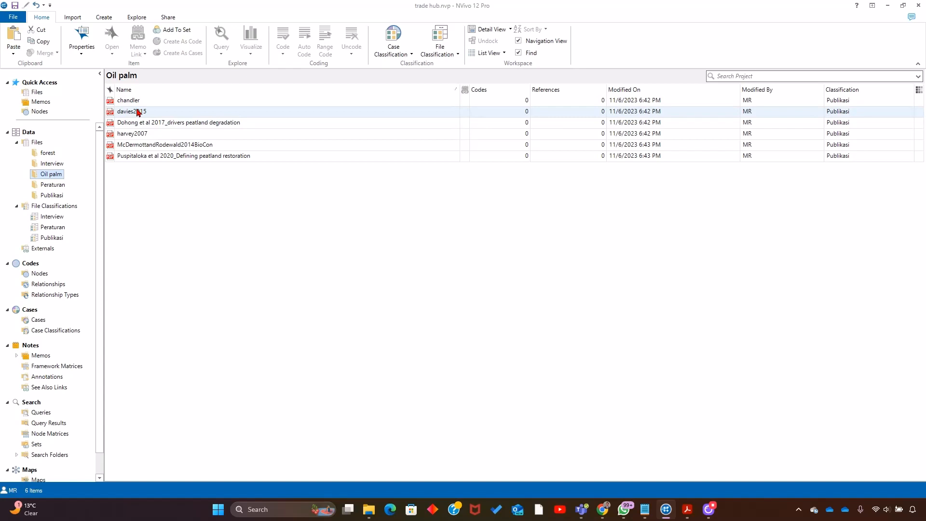
{"action": "left_click", "coordinate": [48, 153]}
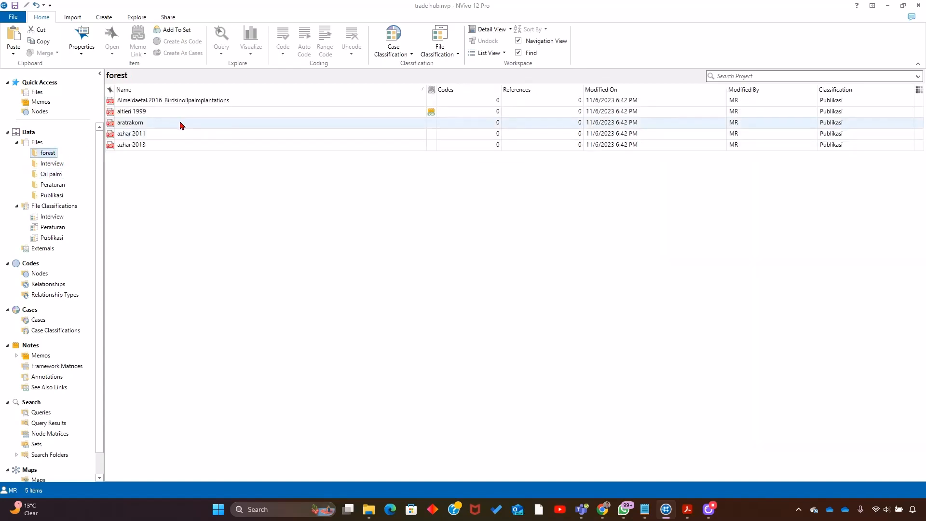
{"action": "left_click", "coordinate": [65, 195]}
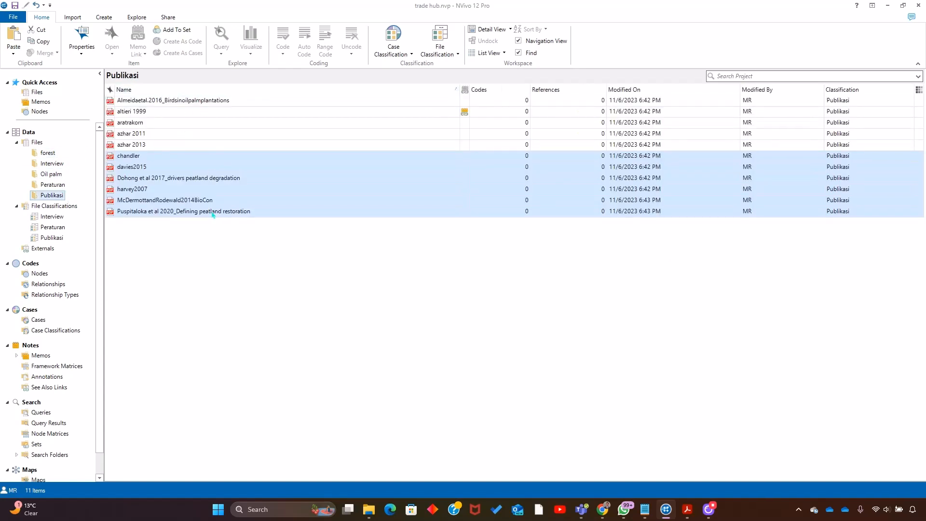
{"action": "left_click", "coordinate": [212, 215]}
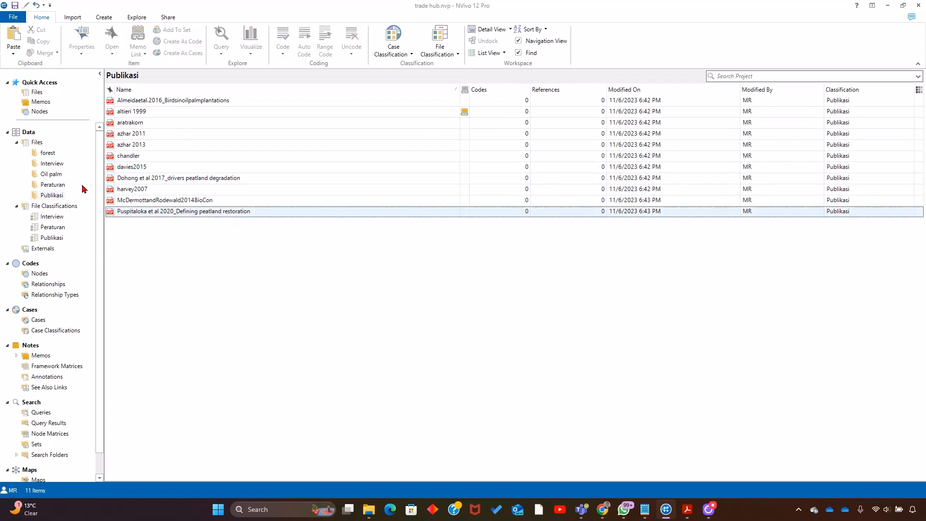
{"action": "left_click", "coordinate": [56, 165]}
{"action": "left_click", "coordinate": [50, 154]}
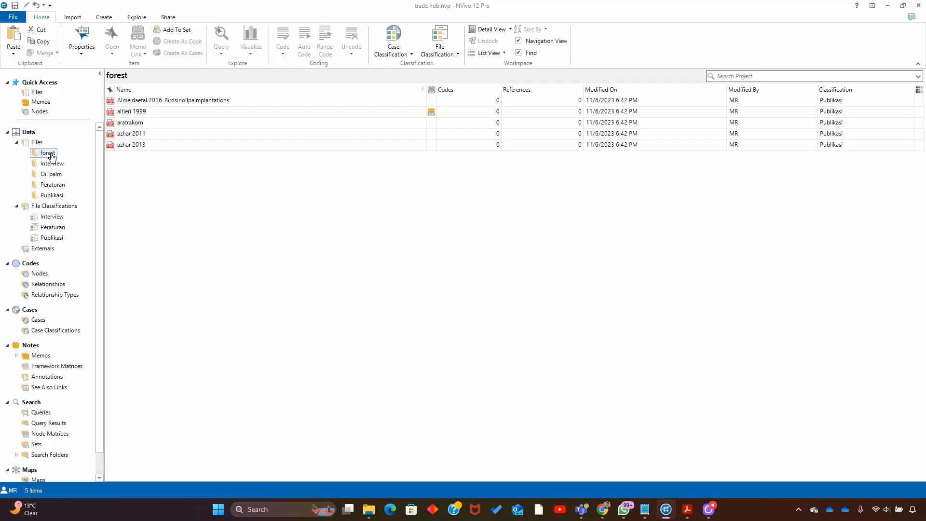
- Open the azhar 2013 PDF from the forest folder and go to its Study sites section
{"action": "left_click", "coordinate": [144, 144]}
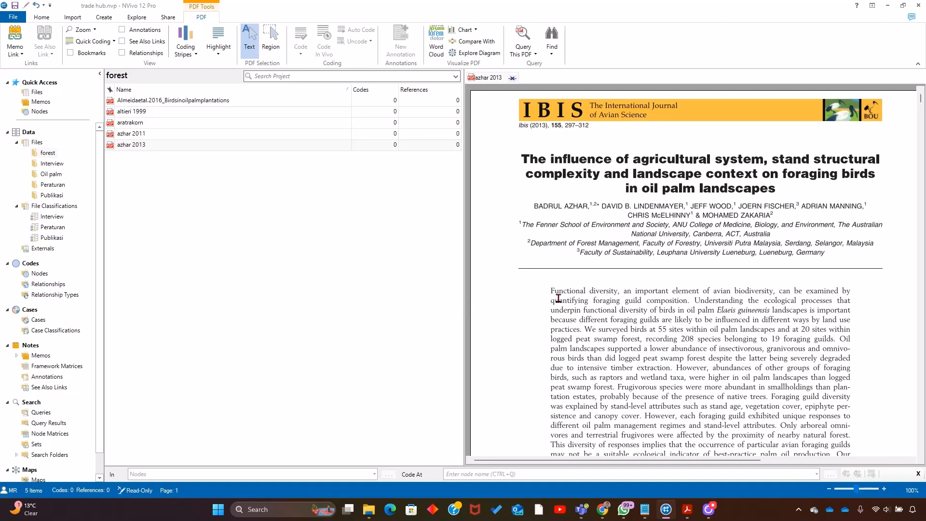
{"action": "scroll", "coordinate": [570, 294], "scroll_direction": "down", "scroll_amount": 12}
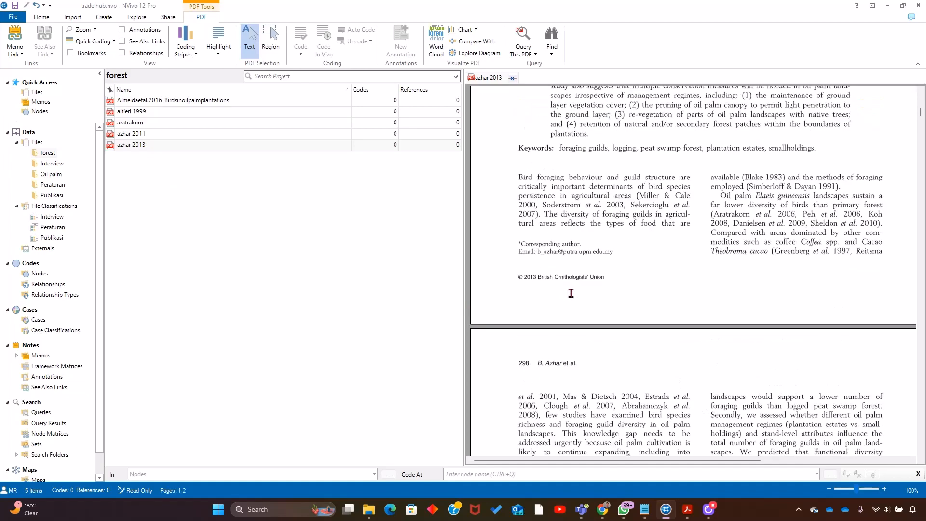
{"action": "scroll", "coordinate": [724, 326], "scroll_direction": "down", "scroll_amount": 4}
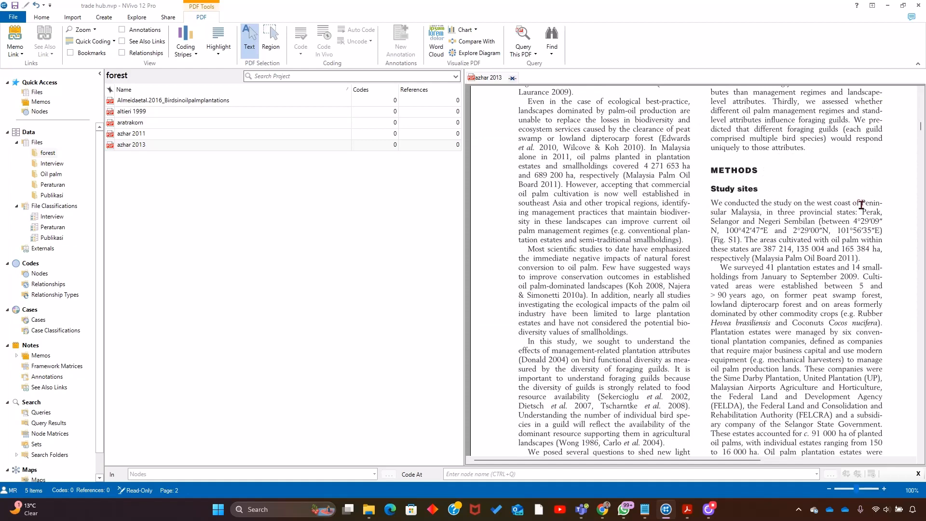
- Code the phrase "Peninsular Malaysia" under Study sites at a new node named contoh codes
{"action": "left_click_drag", "start_coordinate": [863, 203], "coordinate": [755, 218]}
{"action": "right_click", "coordinate": [746, 217]}
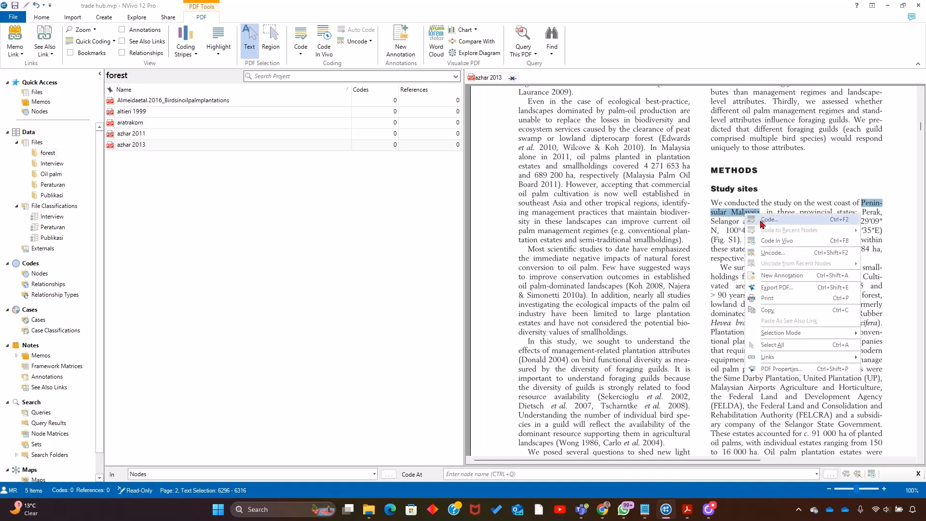
{"action": "left_click", "coordinate": [761, 221]}
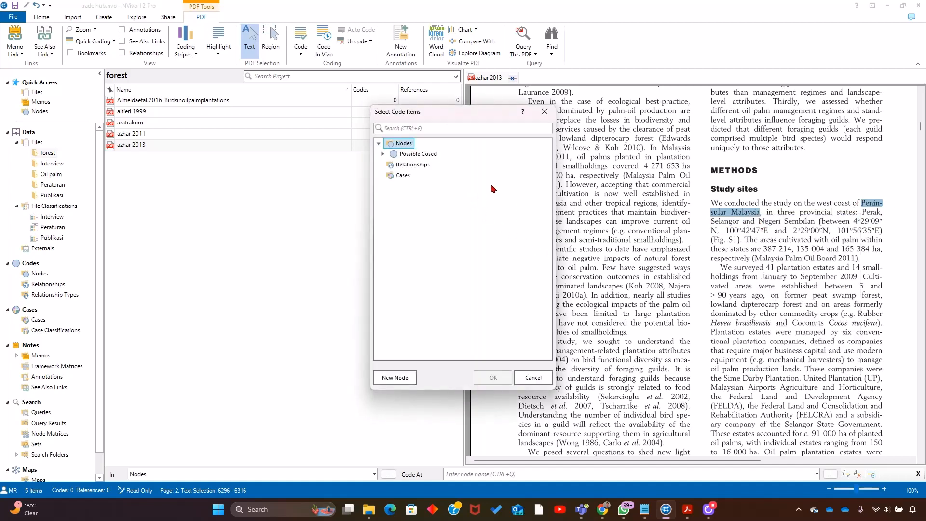
{"action": "left_click", "coordinate": [545, 111]}
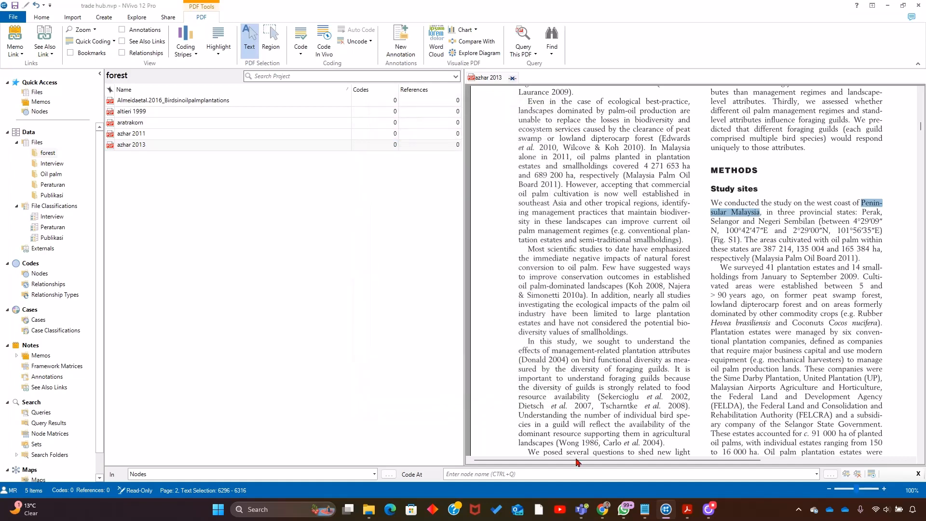
{"action": "left_click", "coordinate": [555, 474]}
{"action": "type", "text": "contoh codes"}
{"action": "key", "text": "Return"}
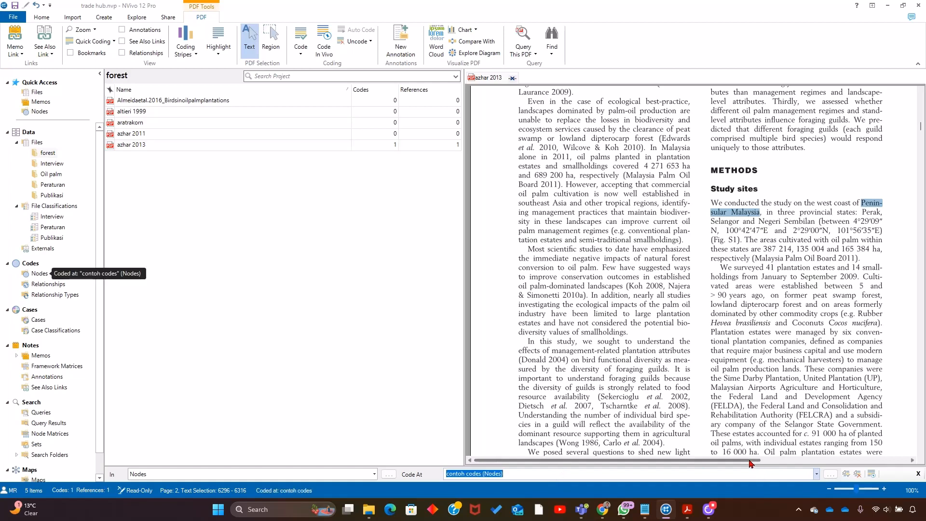
- Check the contoh codes node and compare the coding counts of azhar 2013 in the forest and Publikasi folders
{"action": "left_click", "coordinate": [38, 274]}
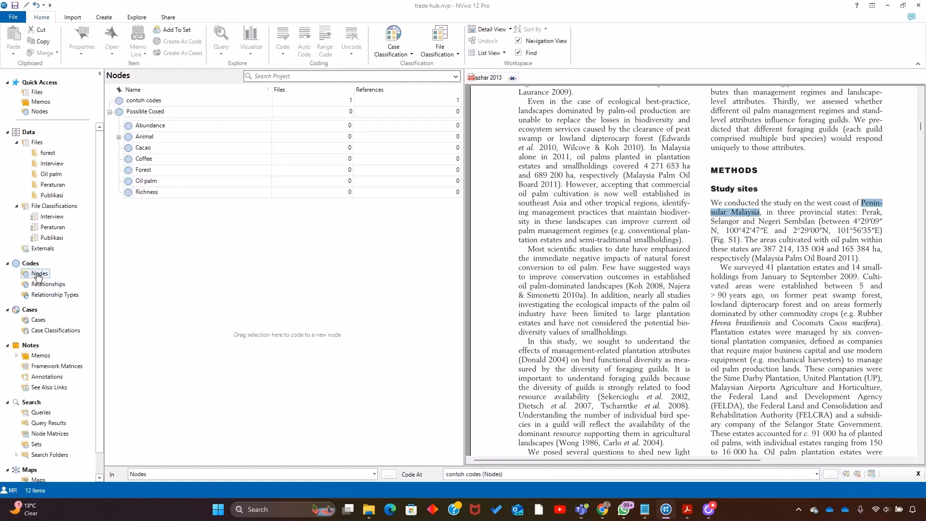
{"action": "left_click", "coordinate": [172, 103]}
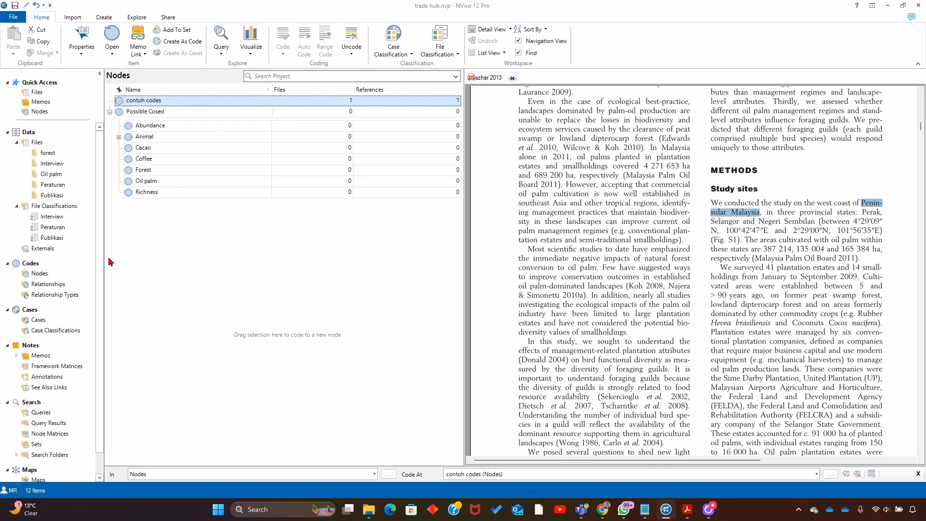
{"action": "left_click", "coordinate": [48, 153]}
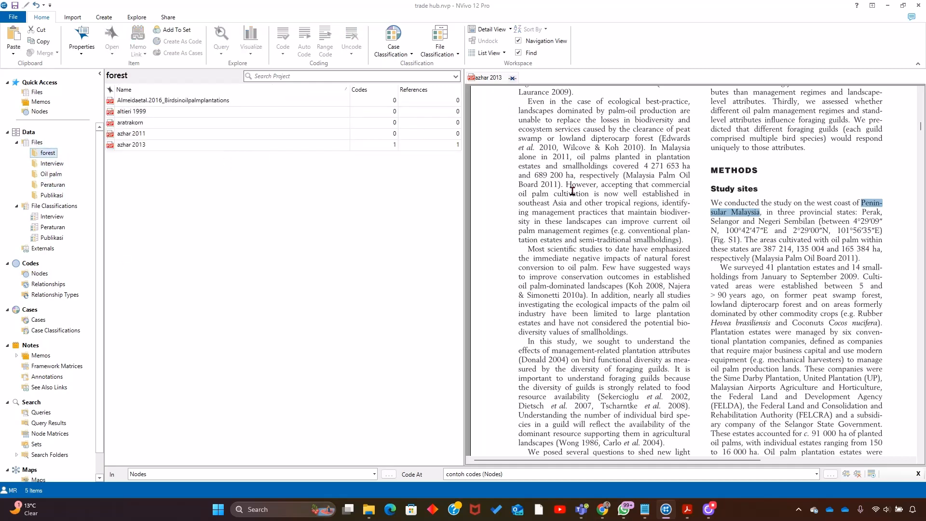
{"action": "left_click", "coordinate": [209, 147]}
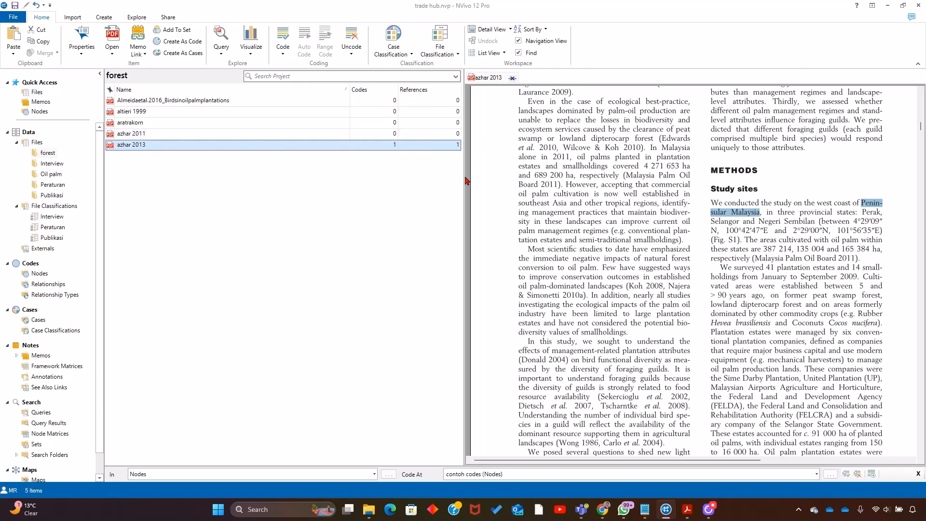
{"action": "left_click", "coordinate": [730, 205]}
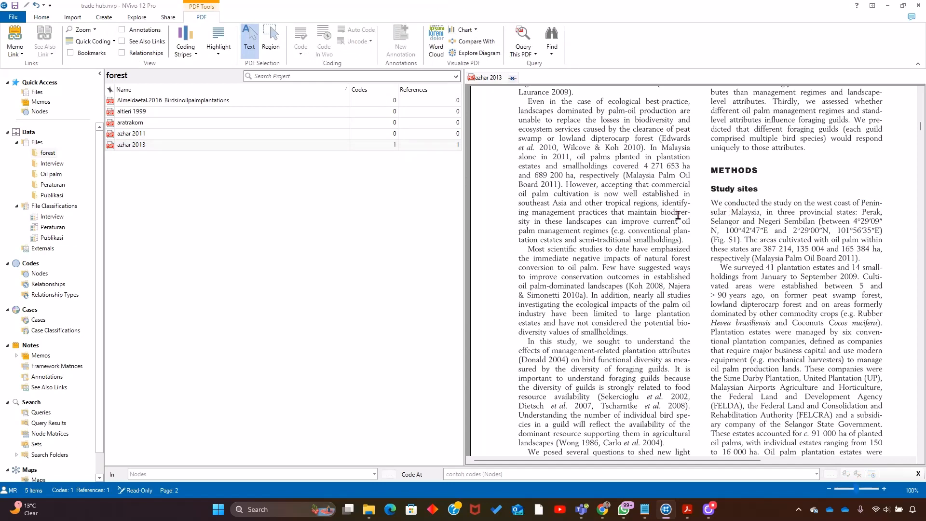
{"action": "left_click", "coordinate": [132, 145]}
{"action": "left_click", "coordinate": [156, 146]}
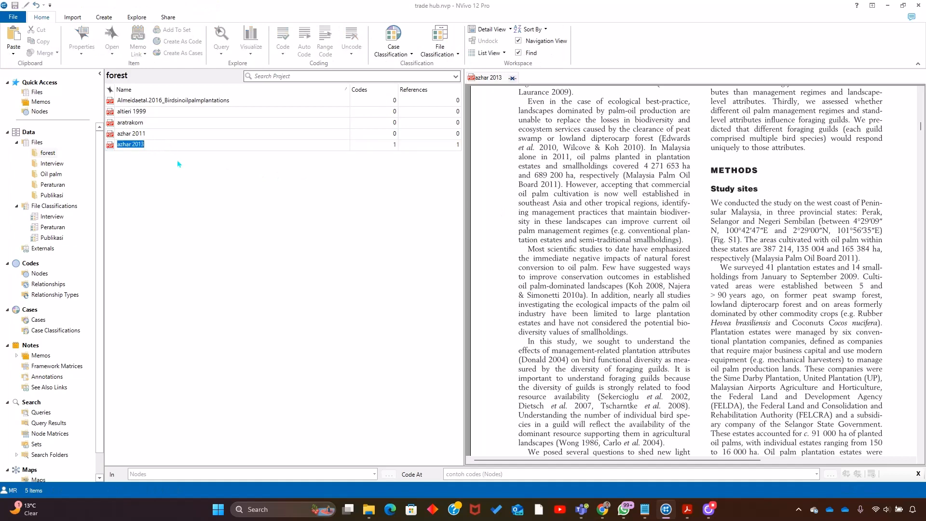
{"action": "left_click", "coordinate": [56, 196]}
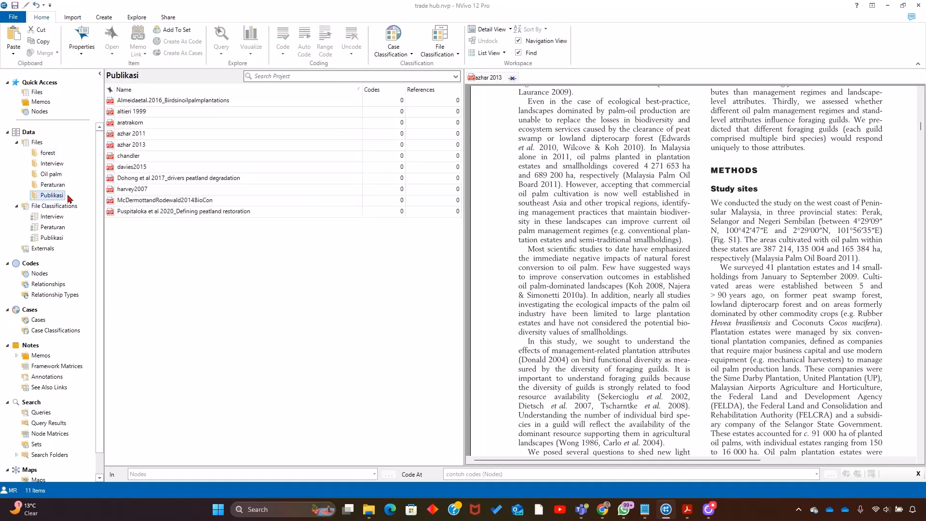
{"action": "left_click", "coordinate": [126, 146]}
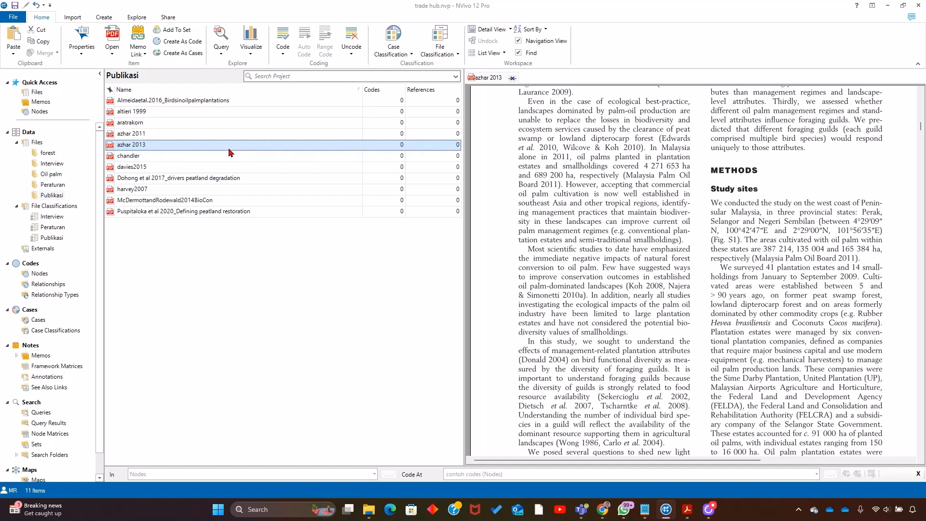
- Delete the forest and Oil palm topic folders from Files
{"action": "right_click", "coordinate": [48, 155]}
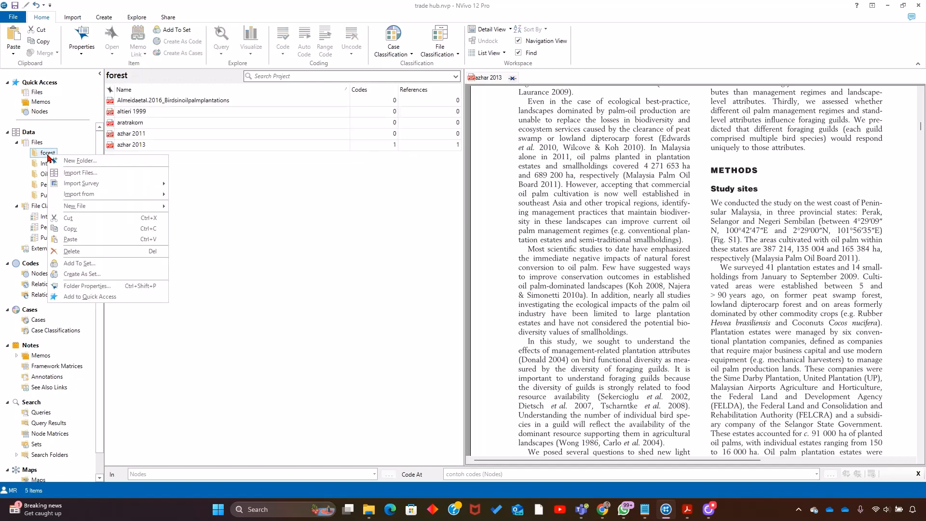
{"action": "left_click", "coordinate": [71, 252]}
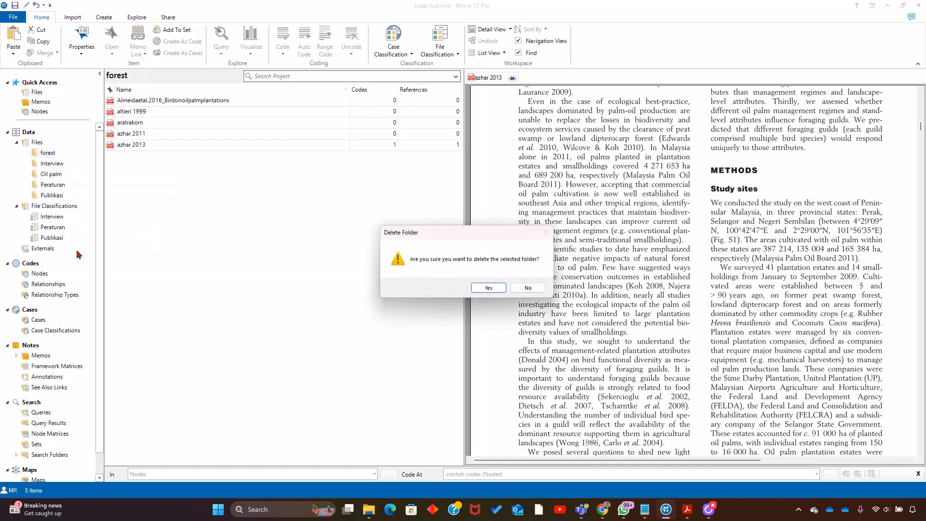
{"action": "left_click", "coordinate": [473, 288]}
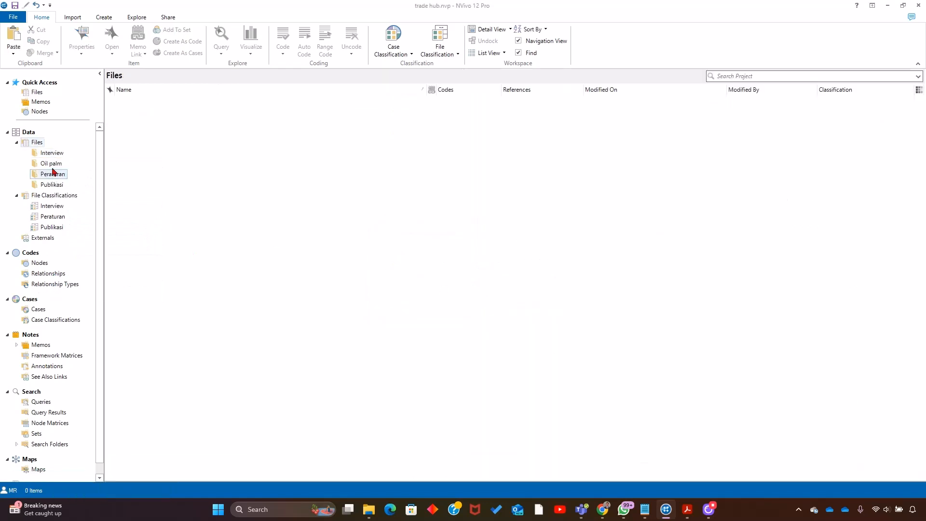
{"action": "right_click", "coordinate": [52, 168]}
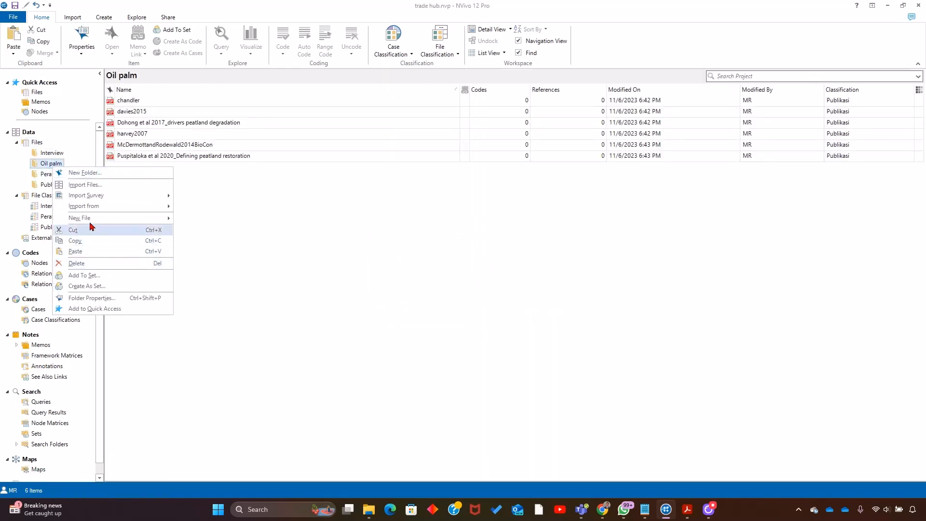
{"action": "left_click", "coordinate": [78, 263]}
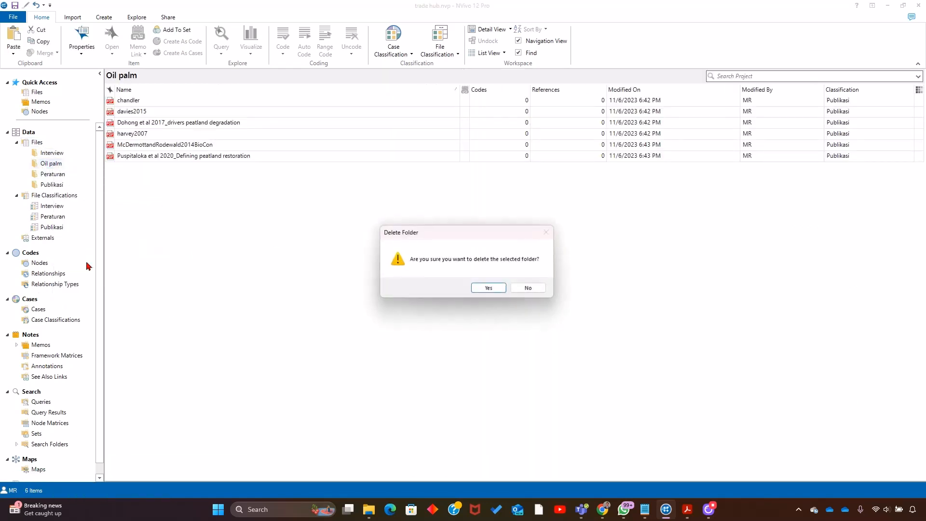
{"action": "left_click", "coordinate": [474, 289]}
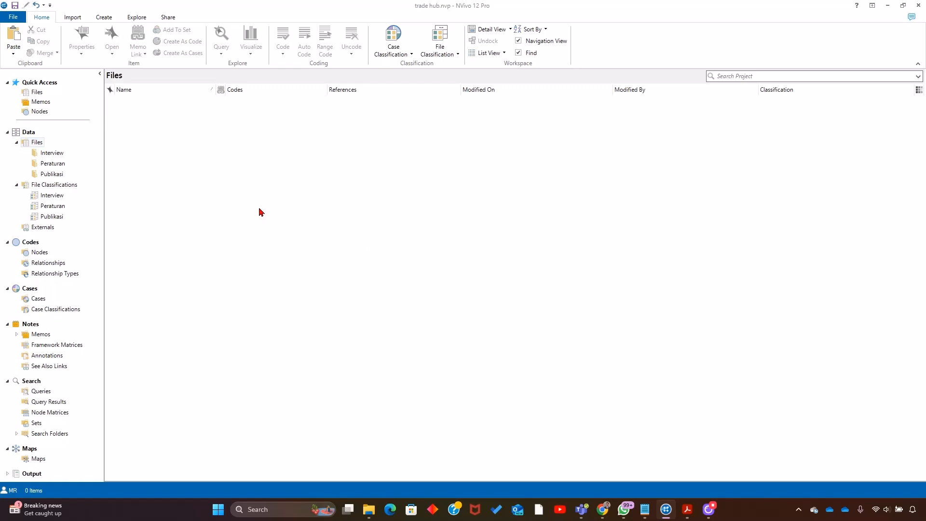
- Add the five Publikasi files from Almeidaetal.2016_Birdsinoilpalmplantations through azhar 2013 to a new set named Forest
{"action": "left_click", "coordinate": [53, 174]}
{"action": "left_click", "coordinate": [53, 154]}
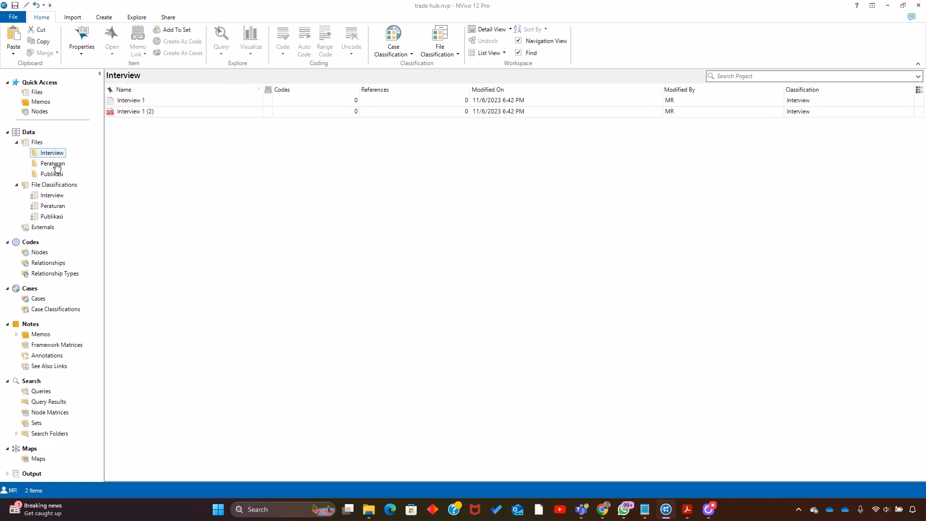
{"action": "left_click", "coordinate": [56, 164]}
{"action": "left_click", "coordinate": [53, 174]}
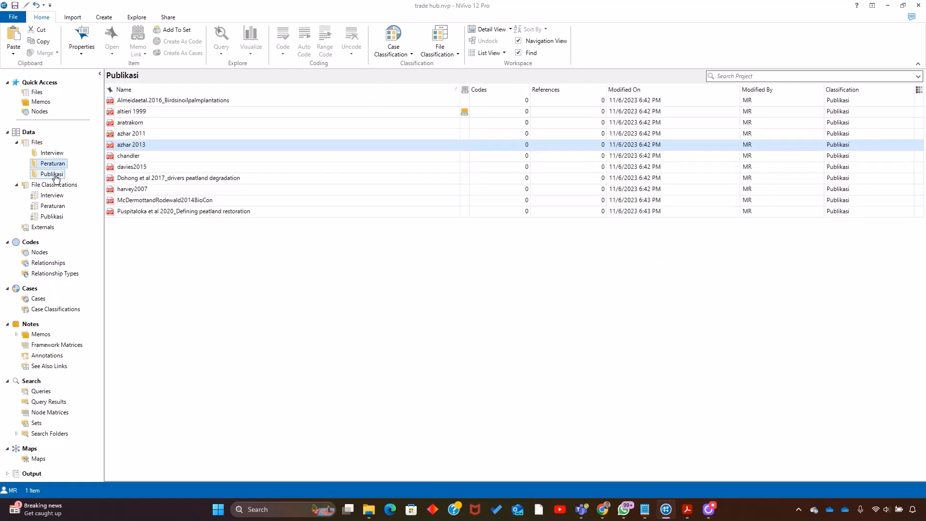
{"action": "left_click", "coordinate": [149, 102]}
{"action": "left_click", "coordinate": [152, 144], "text": "shift"}
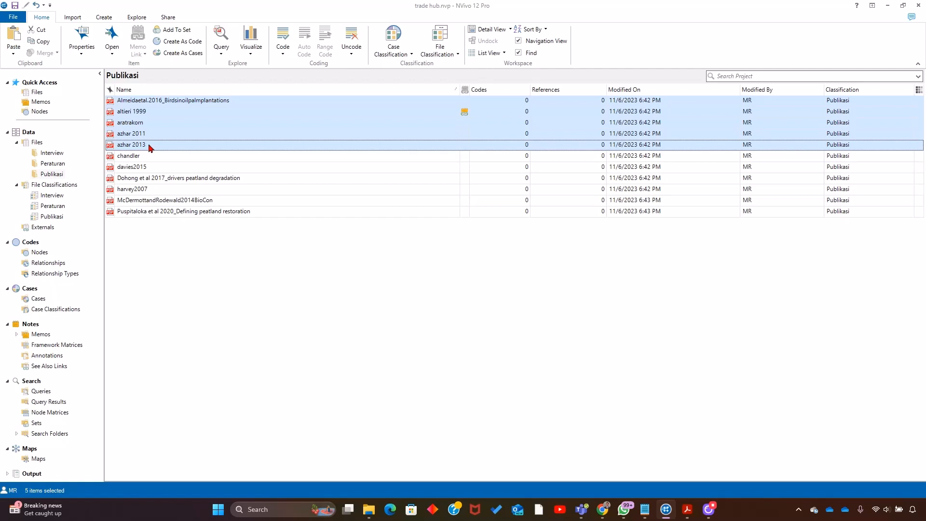
{"action": "right_click", "coordinate": [150, 146]}
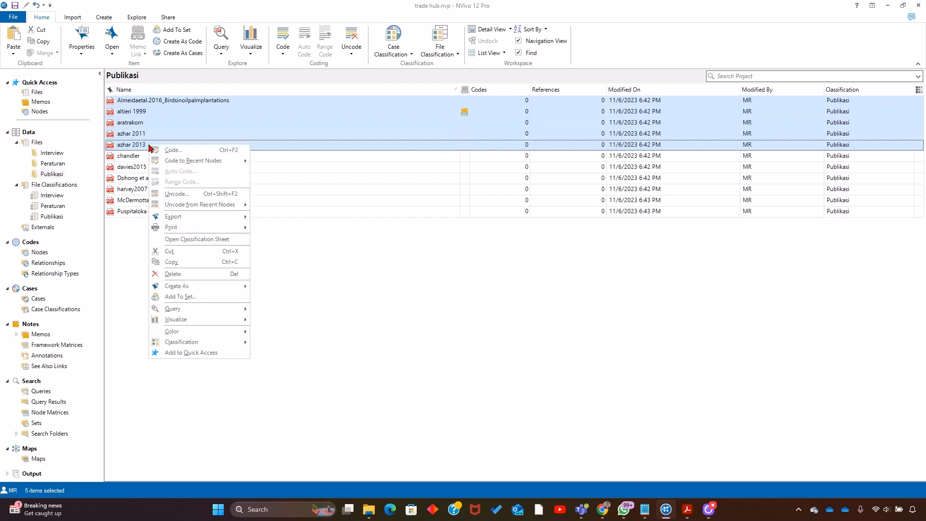
{"action": "left_click", "coordinate": [207, 297]}
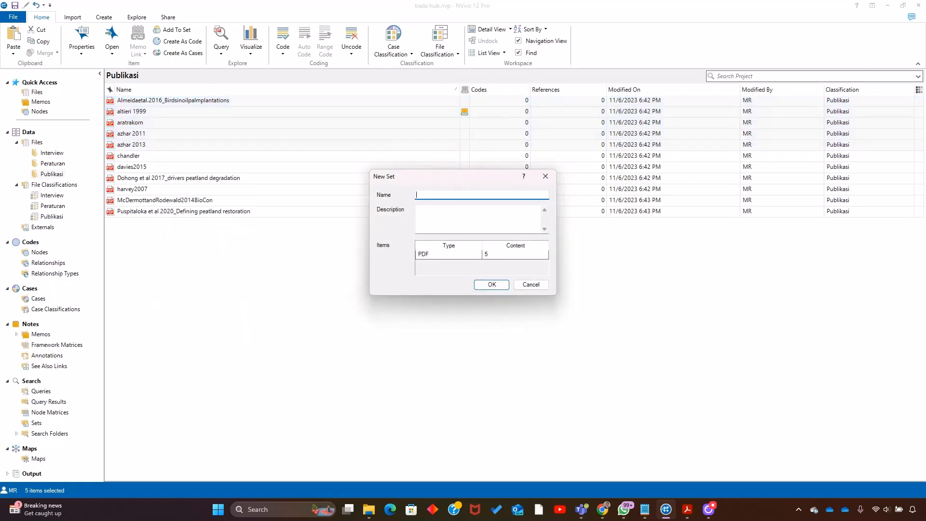
{"action": "type", "text": "Forest"}
{"action": "left_click", "coordinate": [492, 285]}
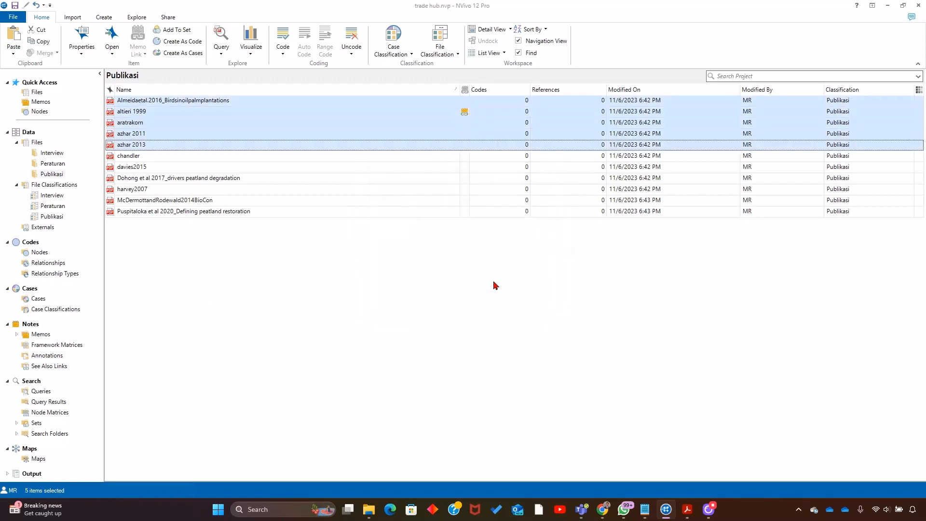
- Select the six Publikasi files from chandler through Puspitaloka et al 2020_Defining peatland restoration and check which sets they can be added to
{"action": "left_click", "coordinate": [125, 156]}
{"action": "left_click", "coordinate": [150, 210], "text": "shift"}
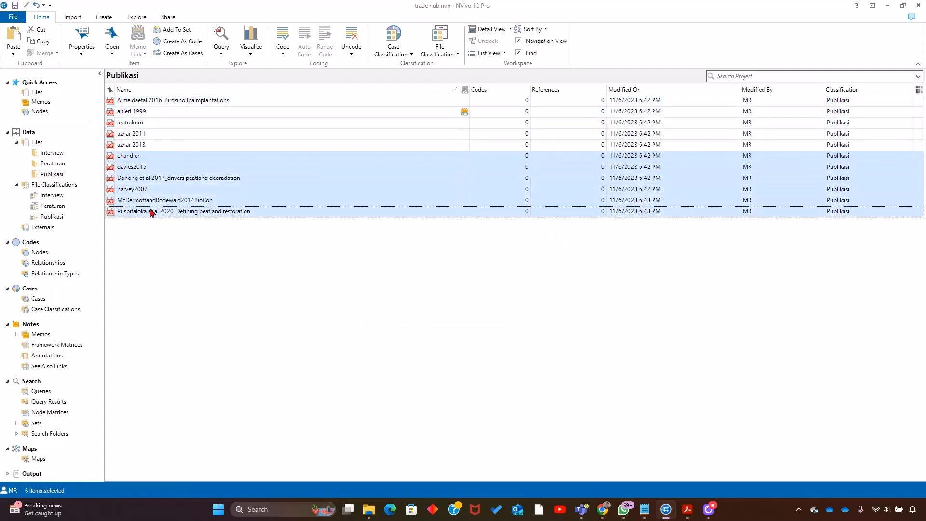
{"action": "right_click", "coordinate": [166, 168]}
{"action": "left_click", "coordinate": [222, 319]}
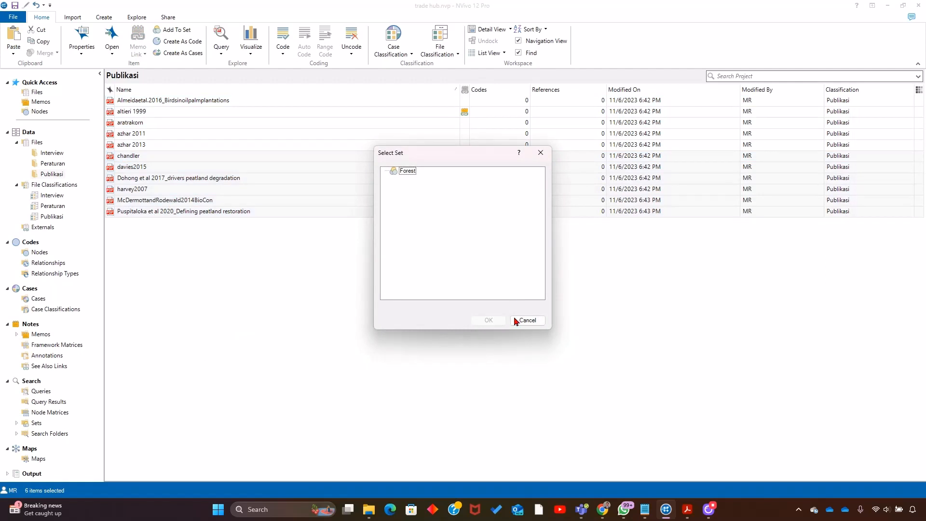
{"action": "left_click", "coordinate": [403, 173]}
{"action": "left_click", "coordinate": [526, 320]}
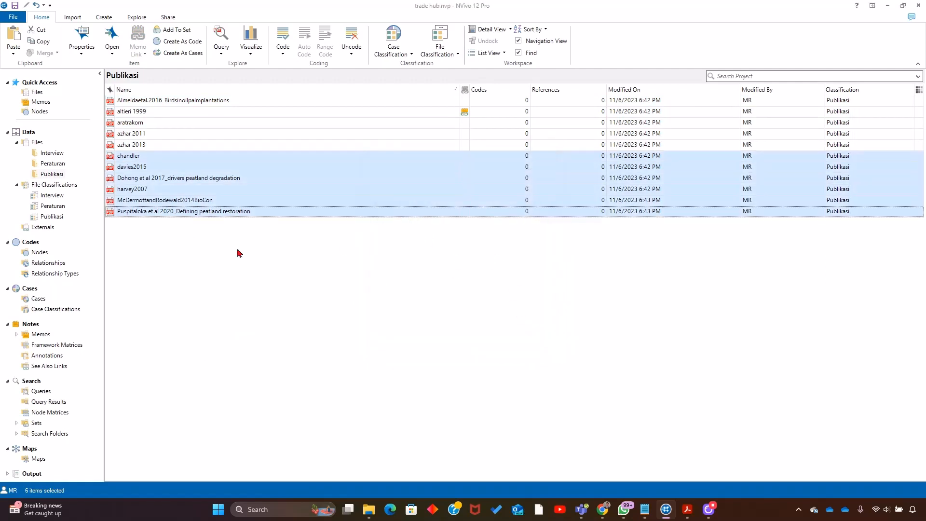
{"action": "left_click", "coordinate": [54, 422]}
{"action": "right_click", "coordinate": [36, 422]}
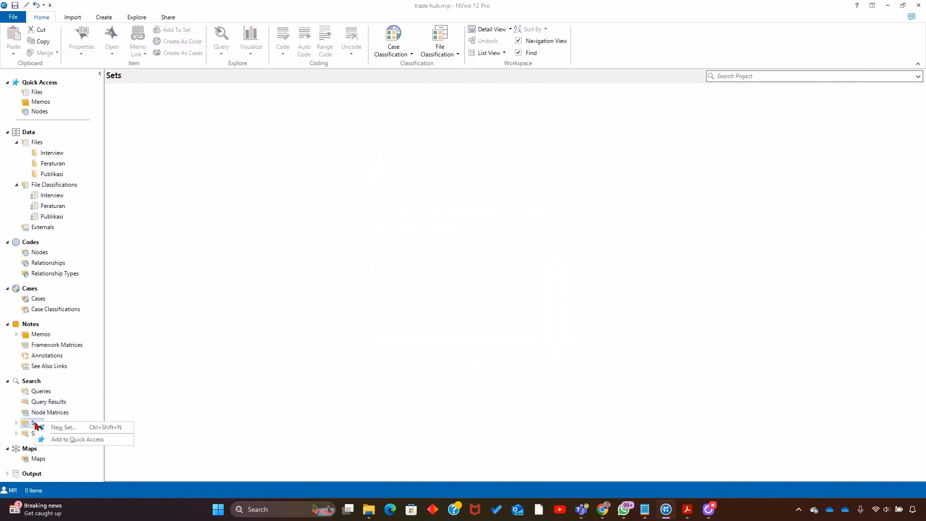
{"action": "left_click", "coordinate": [58, 409]}
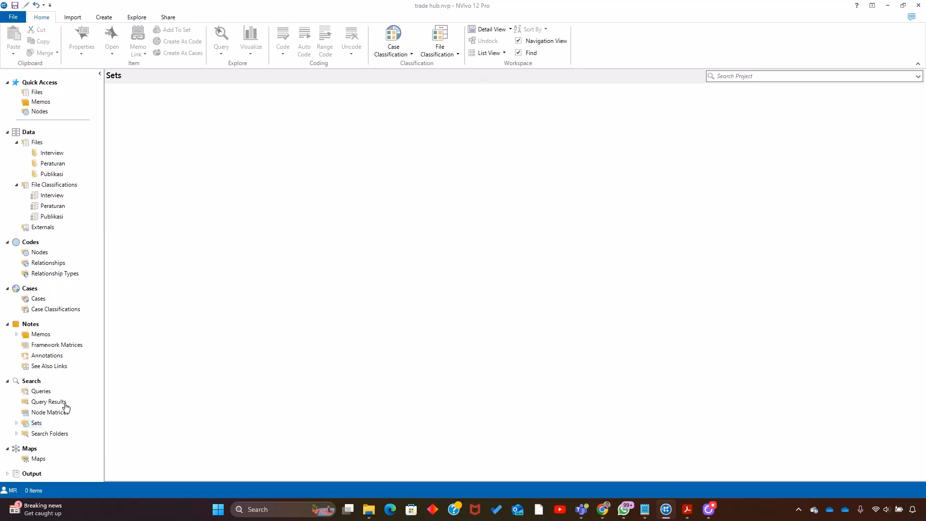
{"action": "left_click", "coordinate": [8, 381]}
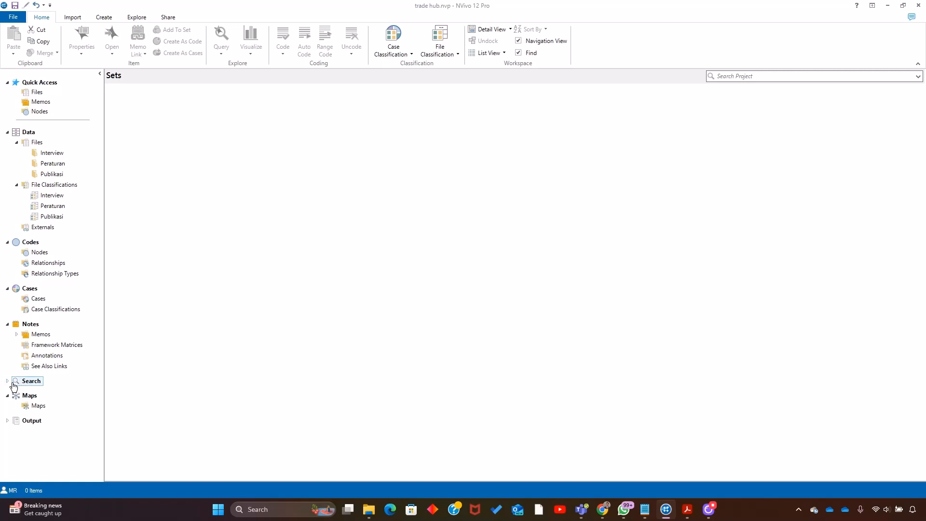
{"action": "left_click", "coordinate": [7, 381]}
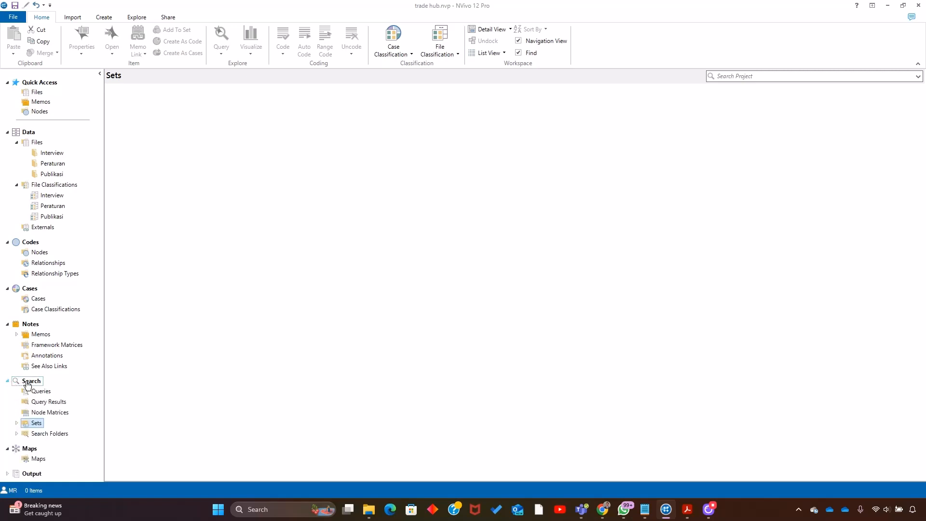
- Create a new set named Oil palm alongside the Forest set
{"action": "right_click", "coordinate": [35, 428]}
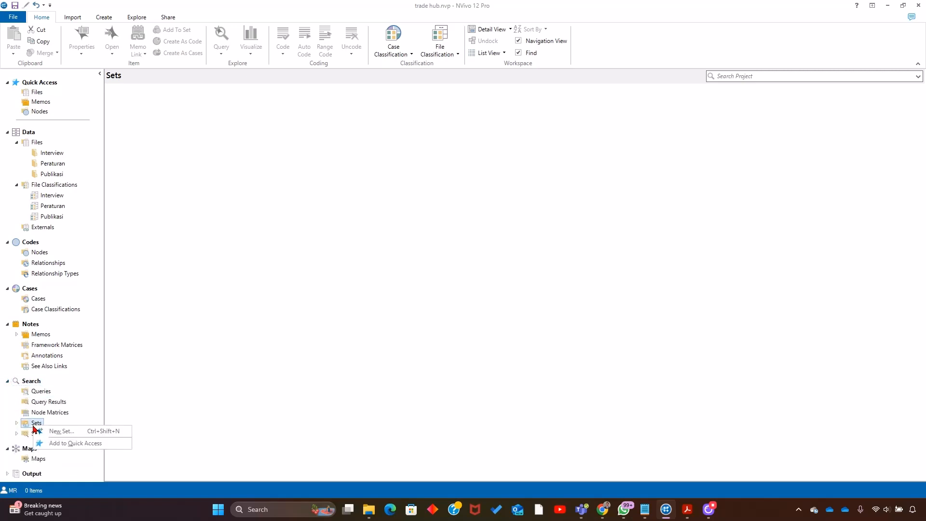
{"action": "left_click", "coordinate": [54, 431]}
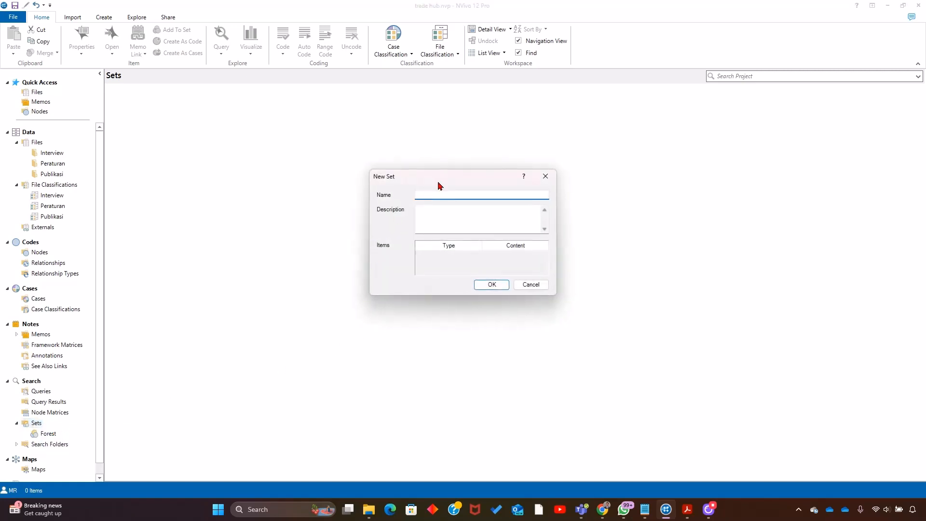
{"action": "type", "text": "Forest"}
{"action": "left_click", "coordinate": [492, 285]}
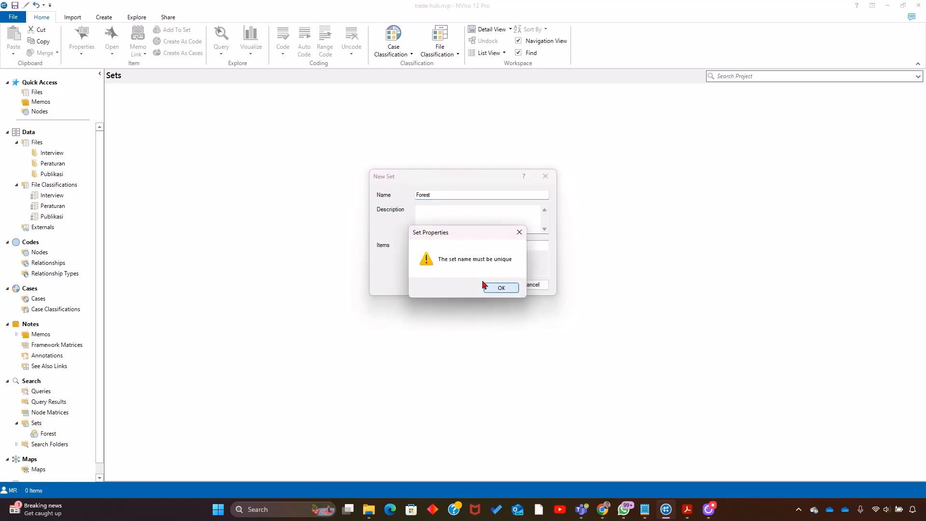
{"action": "left_click", "coordinate": [487, 286]}
{"action": "type", "text": "Oil "}
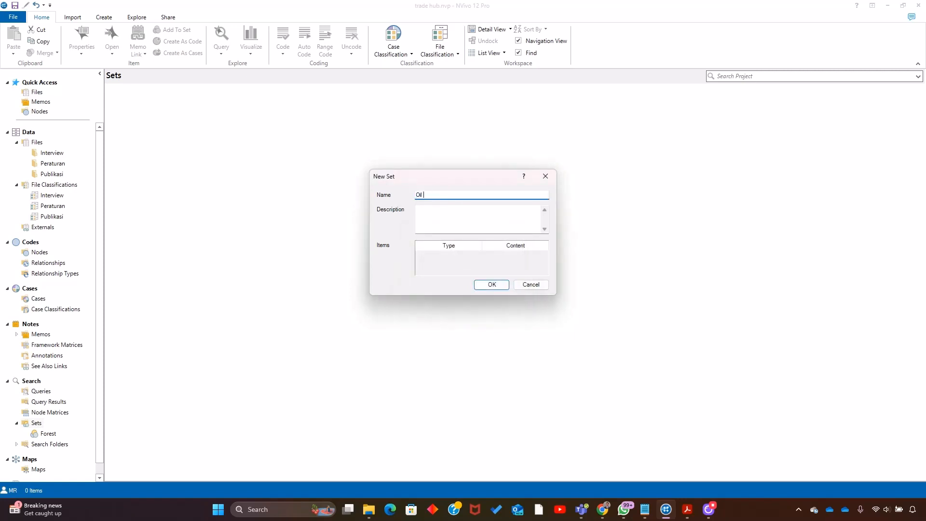
{"action": "type", "text": "palm"}
{"action": "left_click", "coordinate": [500, 286]}
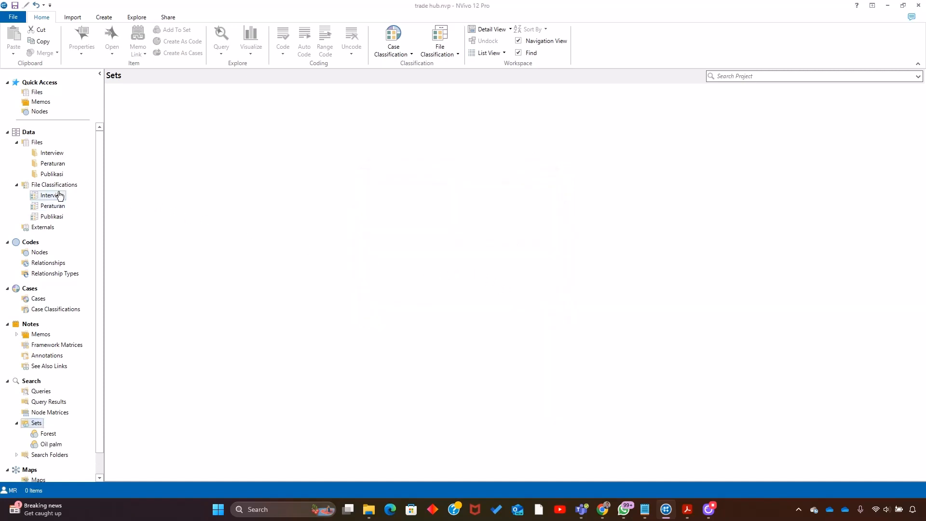
- Add the six selected Publikasi files, chandler through Puspitaloka et al 2020_Defining peatland restoration, to the Oil palm set
{"action": "left_click", "coordinate": [57, 175]}
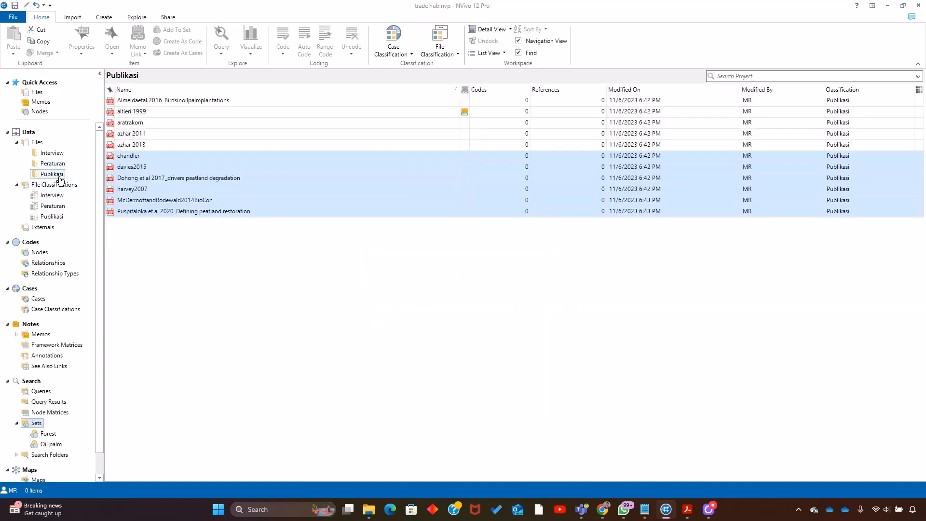
{"action": "right_click", "coordinate": [154, 159]}
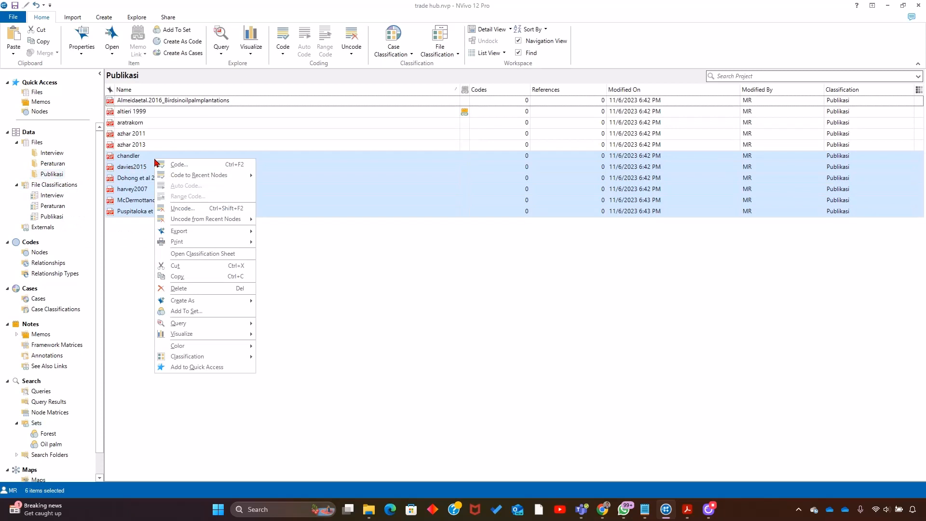
{"action": "left_click", "coordinate": [226, 312]}
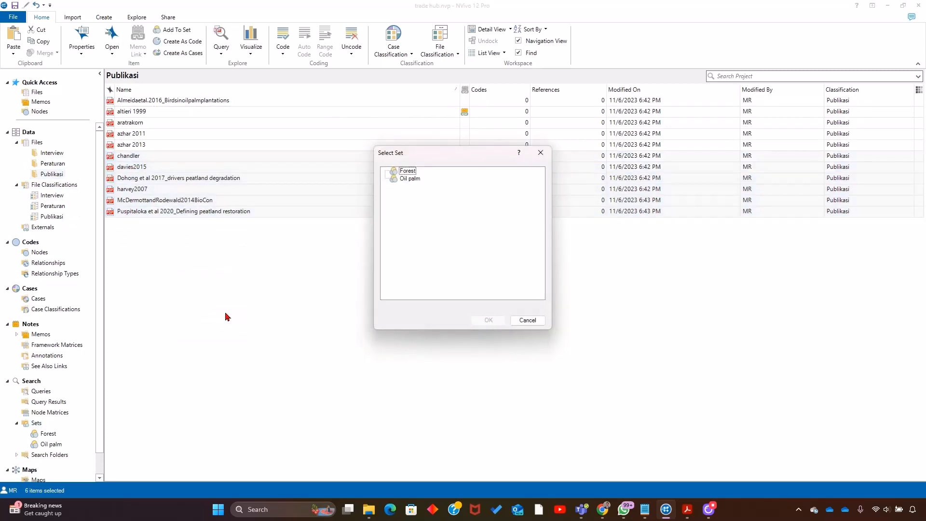
{"action": "left_click", "coordinate": [411, 179]}
{"action": "left_click", "coordinate": [487, 320]}
{"action": "left_click", "coordinate": [295, 278]}
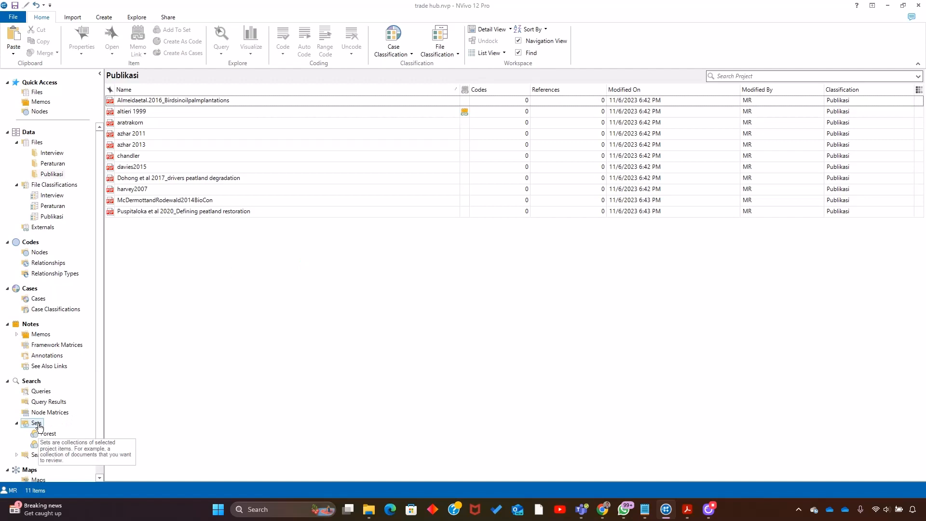
- Review the files in the Forest set, opening the azhar 2011 PDF from it and closing the document again
{"action": "left_click", "coordinate": [51, 174]}
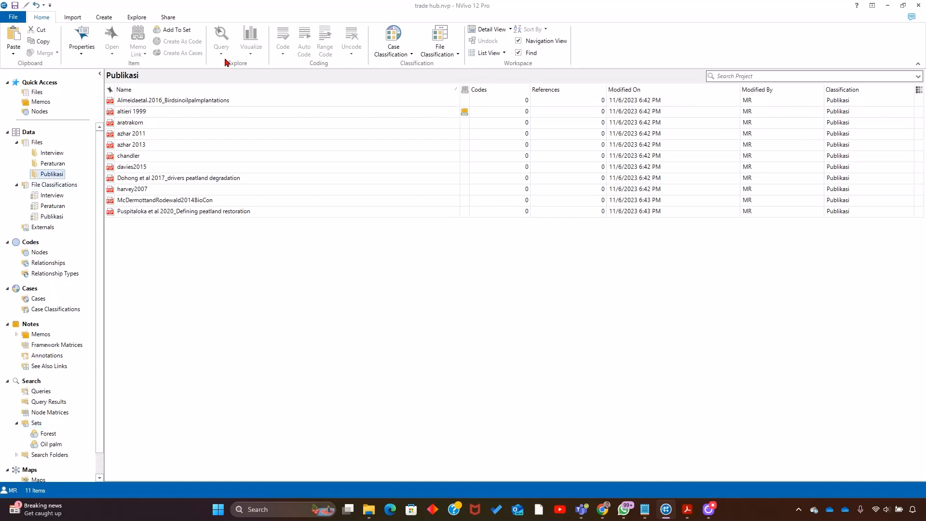
{"action": "left_click", "coordinate": [269, 304]}
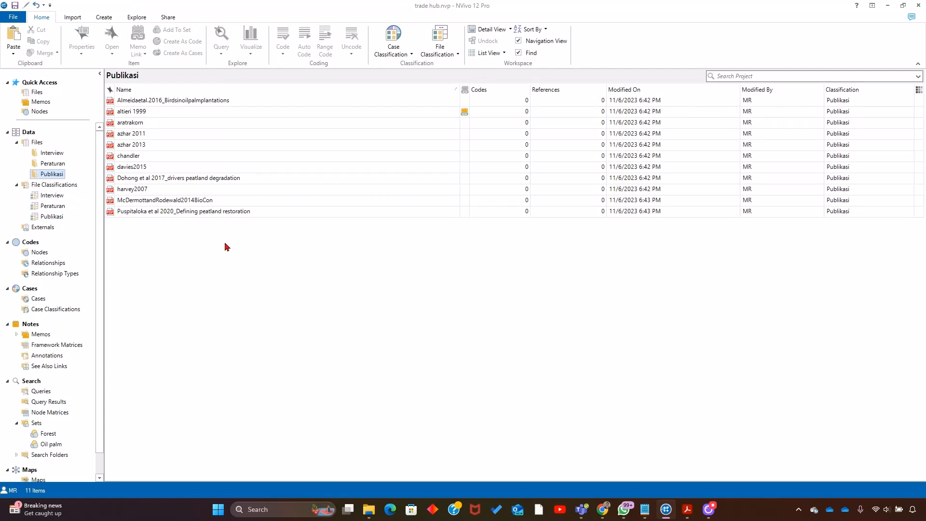
{"action": "left_click", "coordinate": [50, 435]}
{"action": "left_click", "coordinate": [178, 134]}
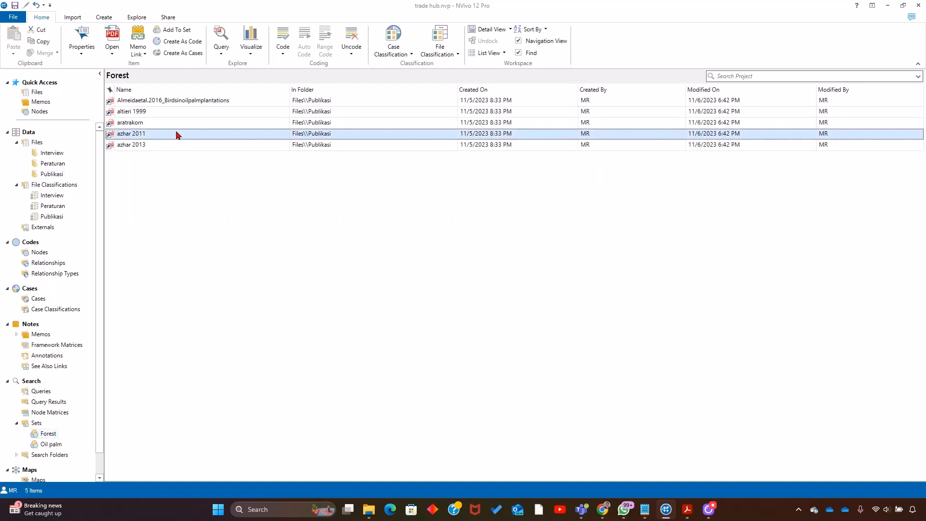
{"action": "double_click", "coordinate": [178, 135]}
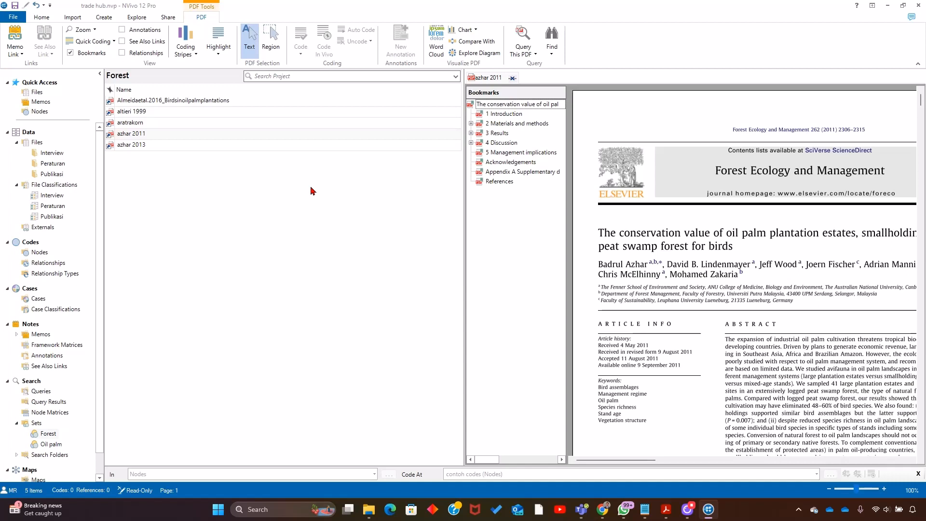
{"action": "left_click", "coordinate": [512, 78]}
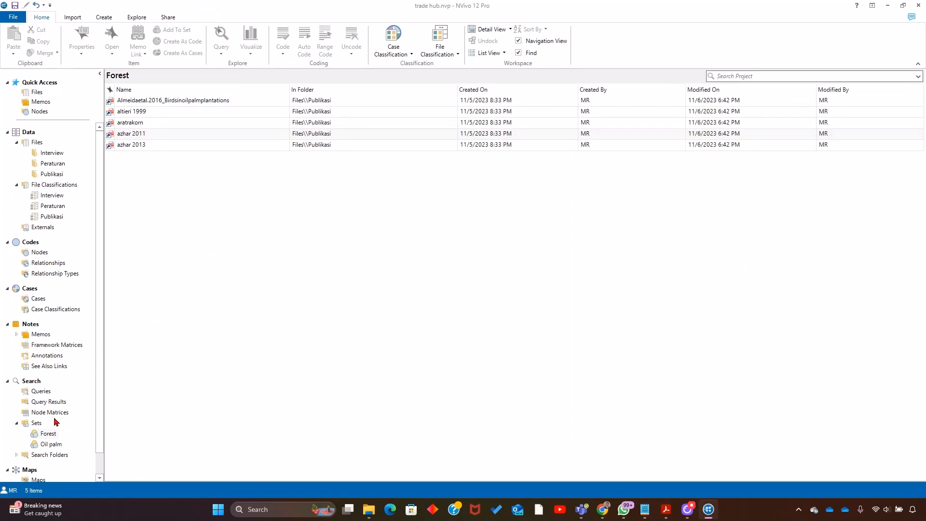
- Examine the files listed in the Oil palm set and the folder they come from
{"action": "left_click", "coordinate": [51, 445]}
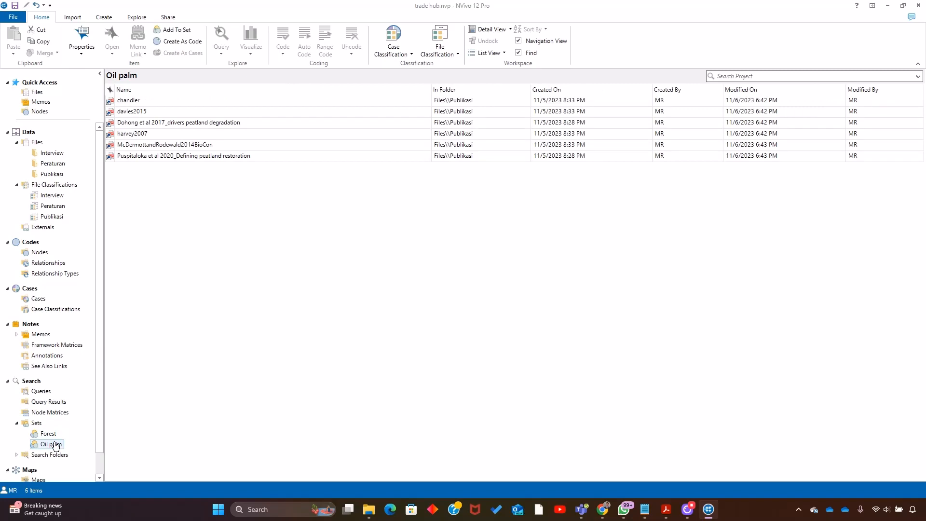
{"action": "left_click", "coordinate": [137, 104]}
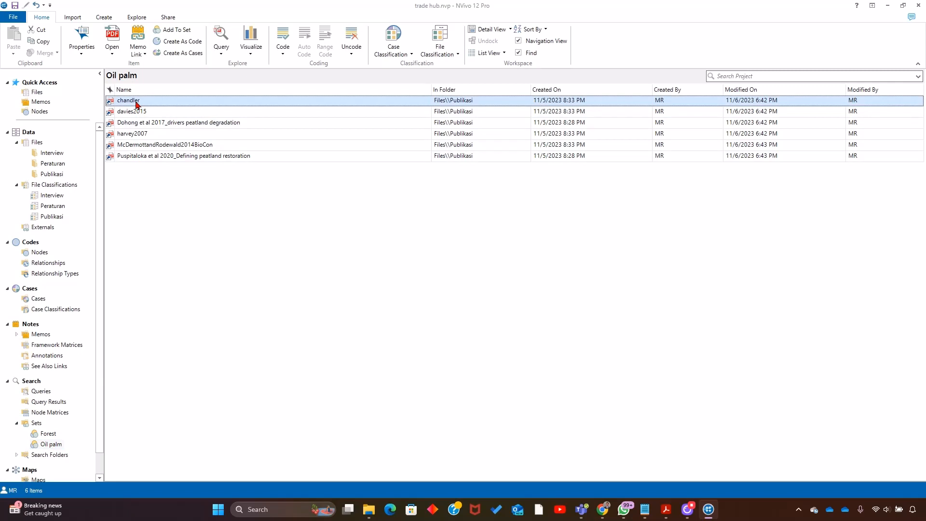
{"action": "left_click", "coordinate": [151, 198]}
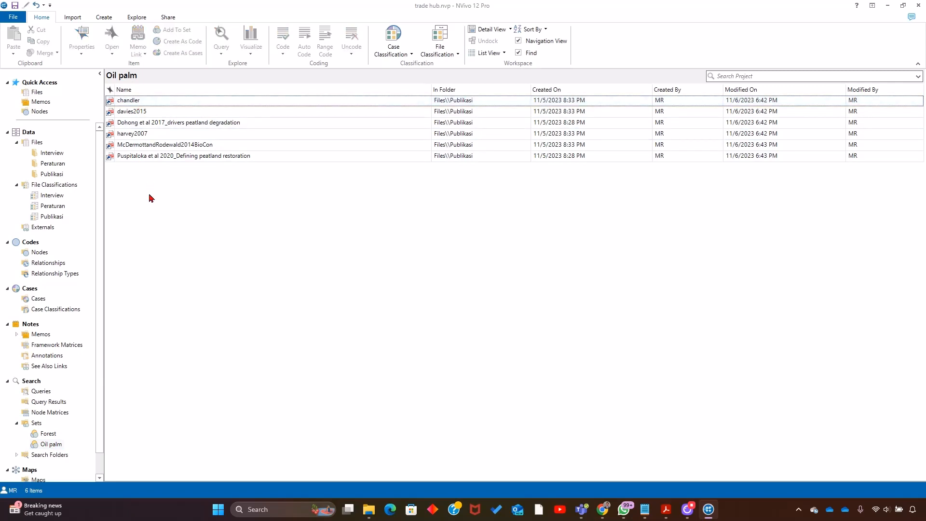